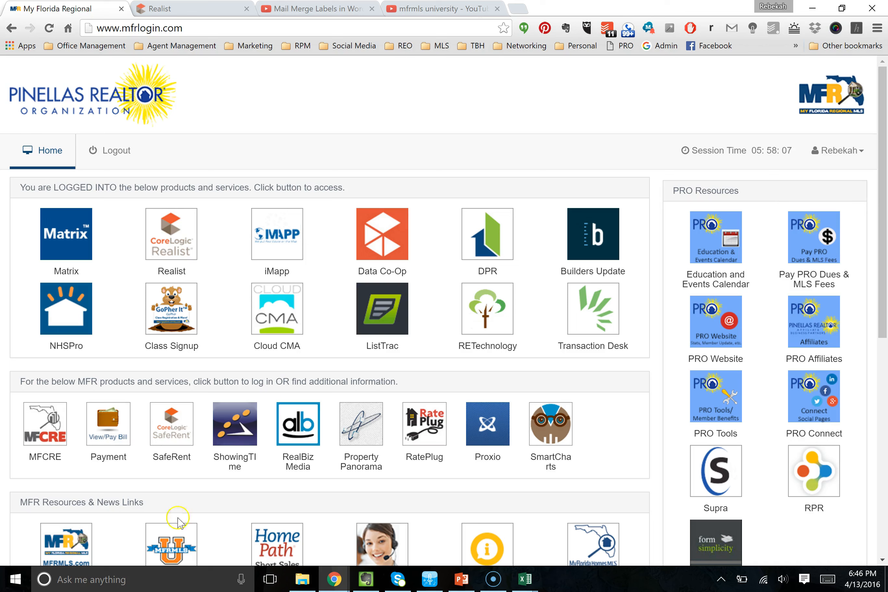
Open the mfrmlsuniversity YouTube channel and look through its training videos on Matrix, Realist and iMapp.
{"action": "left_click", "coordinate": [429, 11]}
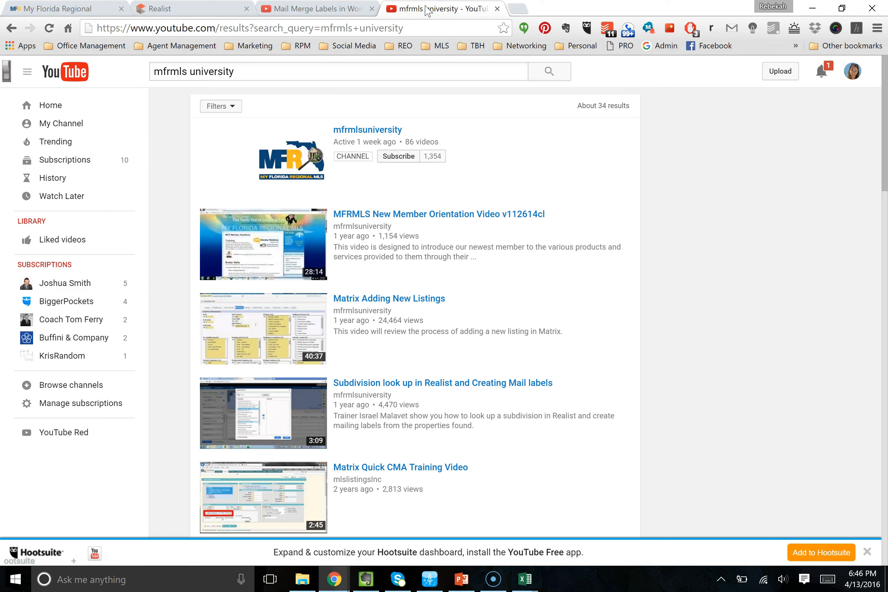
{"action": "left_click", "coordinate": [172, 72]}
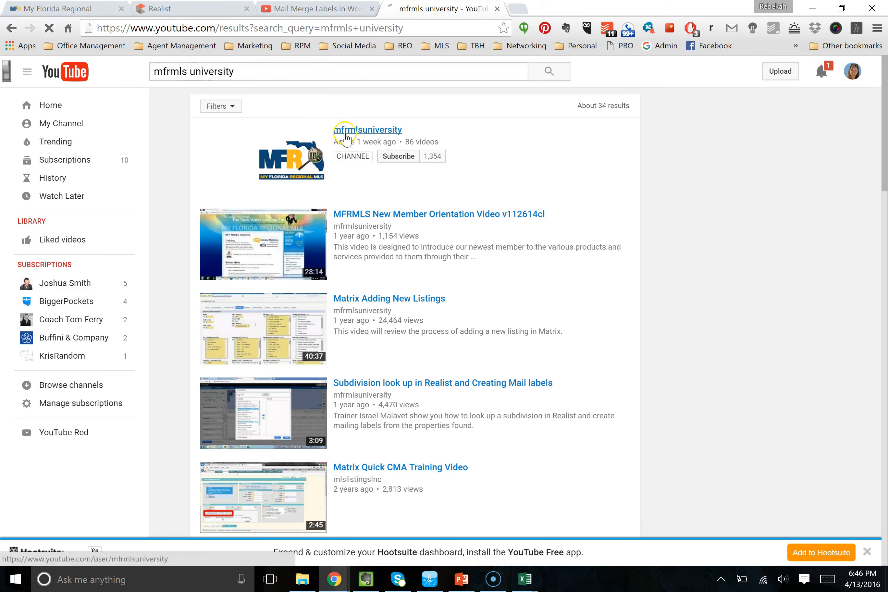
{"action": "left_click", "coordinate": [349, 132]}
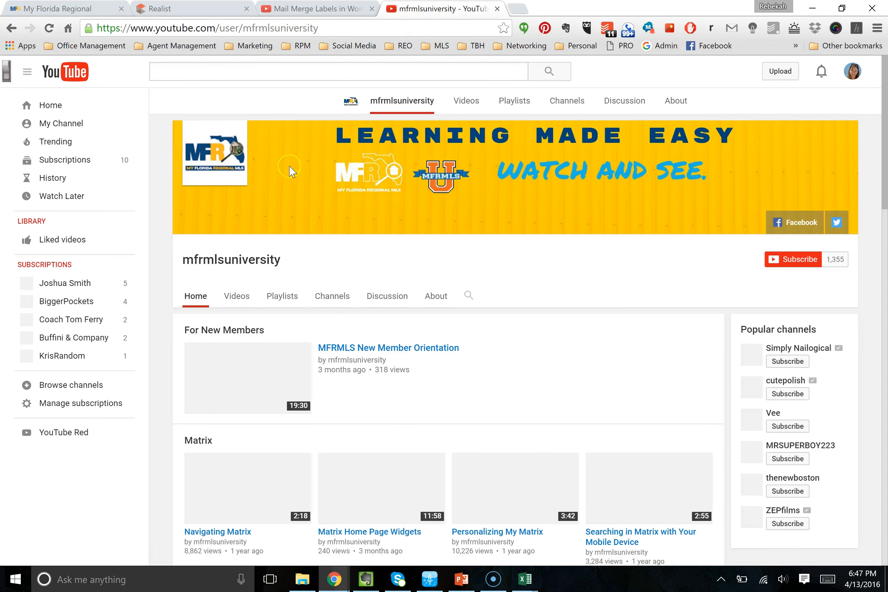
{"action": "left_click", "coordinate": [182, 261]}
{"action": "scroll", "coordinate": [169, 256], "scroll_direction": "down", "scroll_amount": 1}
{"action": "scroll", "coordinate": [168, 259], "scroll_direction": "down", "scroll_amount": 3}
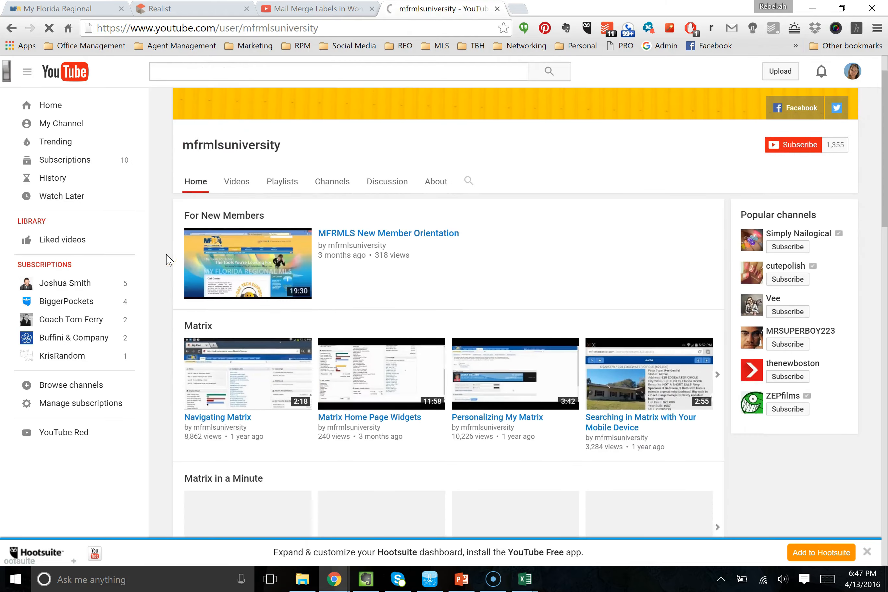
{"action": "scroll", "coordinate": [169, 261], "scroll_direction": "down", "scroll_amount": 6}
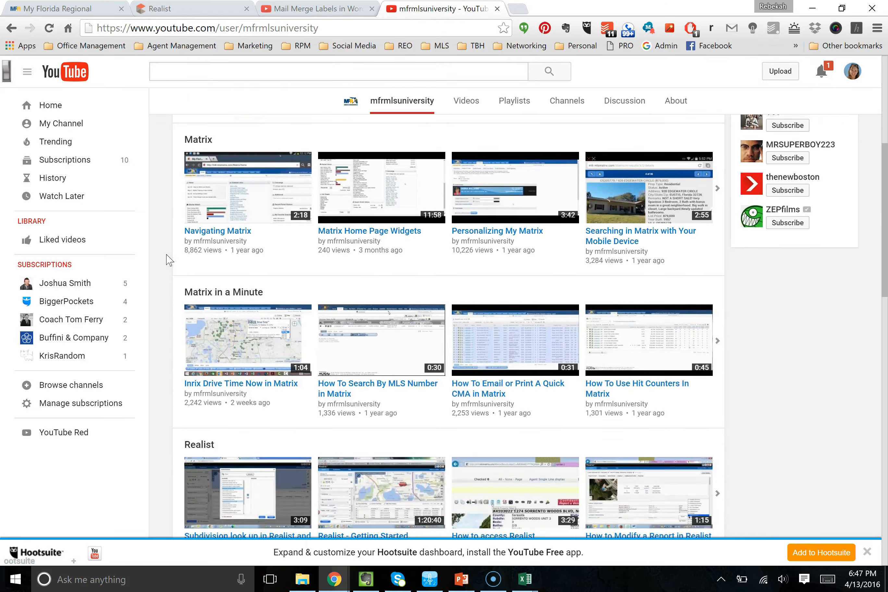
{"action": "scroll", "coordinate": [169, 261], "scroll_direction": "down", "scroll_amount": 3}
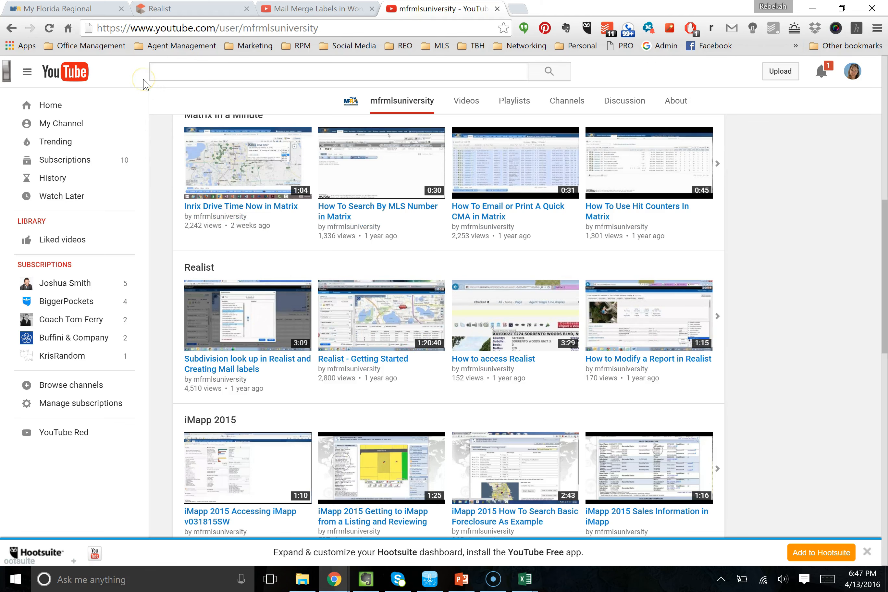
Return to the MLS portal, switch to Realist and display the customizable My Search form.
{"action": "left_click", "coordinate": [74, 8]}
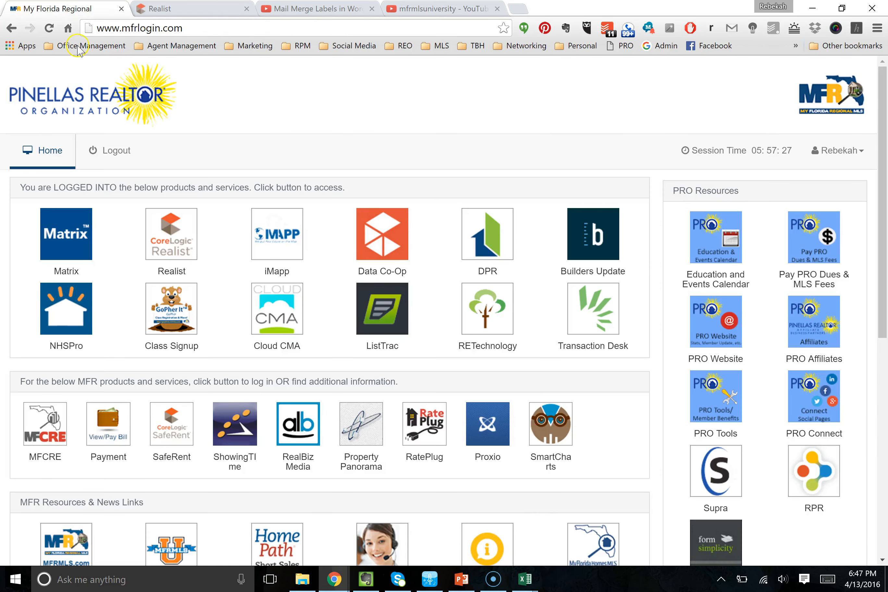
{"action": "left_click", "coordinate": [173, 244]}
{"action": "left_click", "coordinate": [190, 9]}
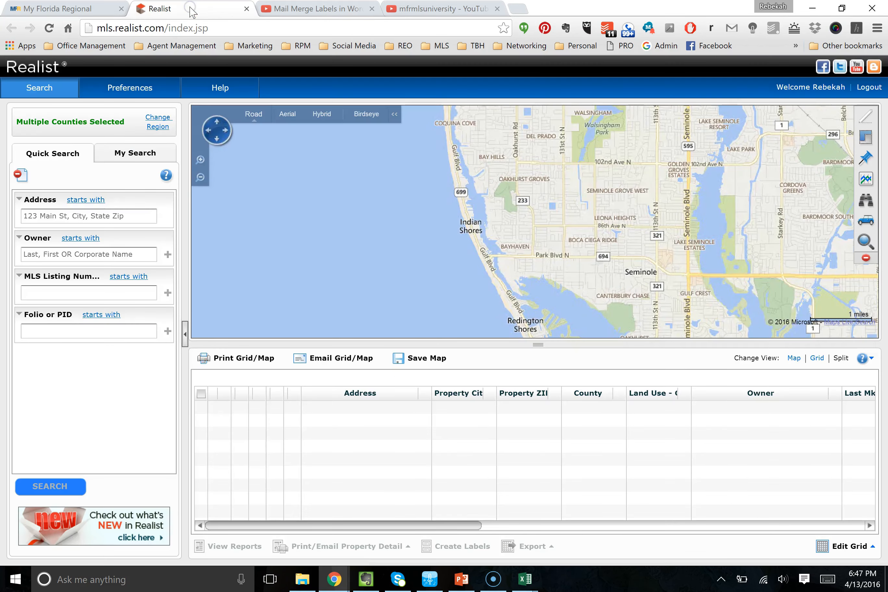
{"action": "left_click", "coordinate": [63, 155]}
{"action": "left_click", "coordinate": [41, 288]}
{"action": "left_click", "coordinate": [135, 155]}
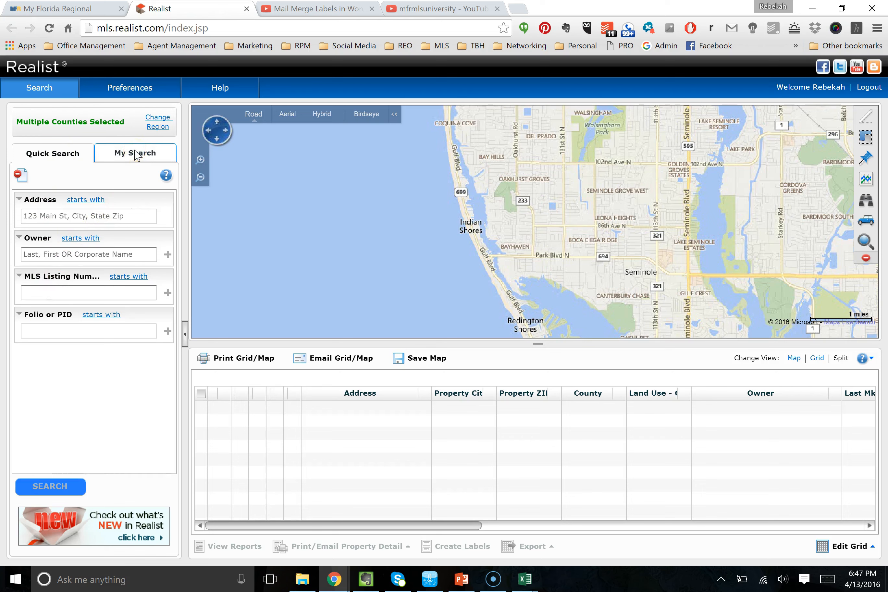
{"action": "left_click", "coordinate": [135, 150]}
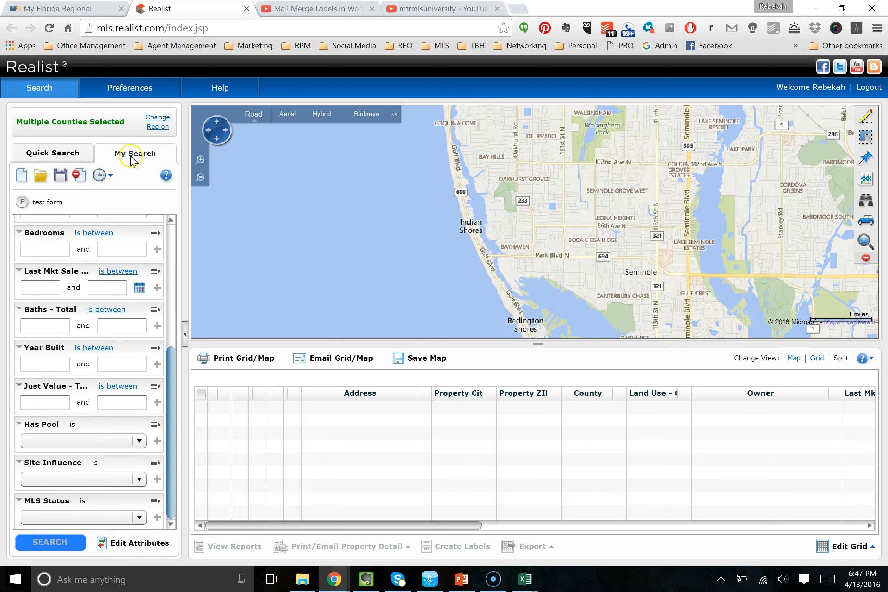
Review the test form's search criteria and the tools for creating, opening, saving and clearing searches and for recent history.
{"action": "left_click", "coordinate": [173, 240]}
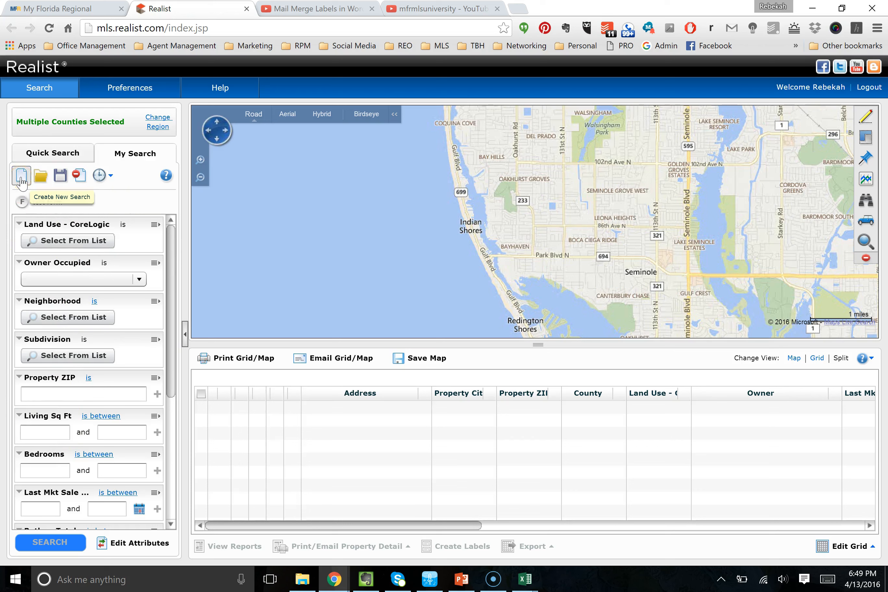
{"action": "left_click", "coordinate": [43, 182]}
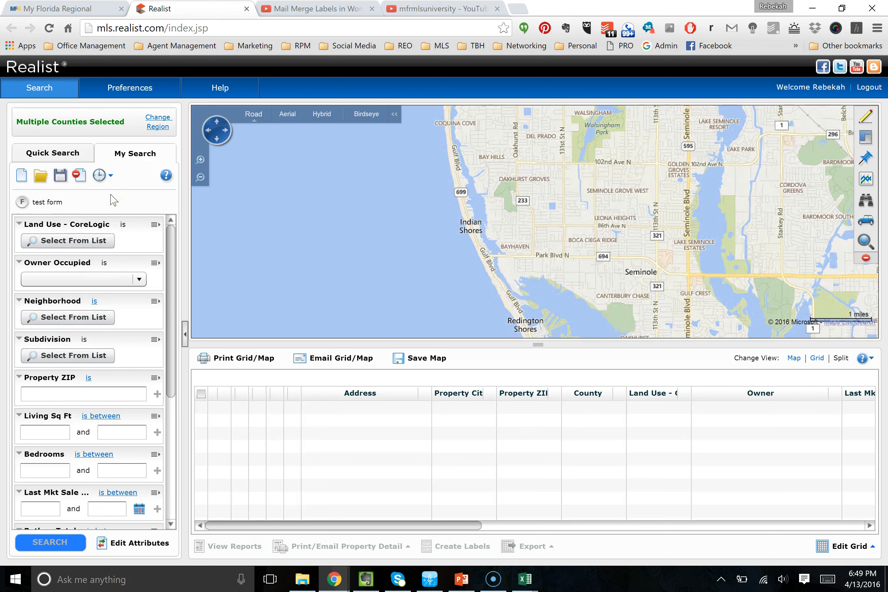
{"action": "left_click", "coordinate": [46, 176]}
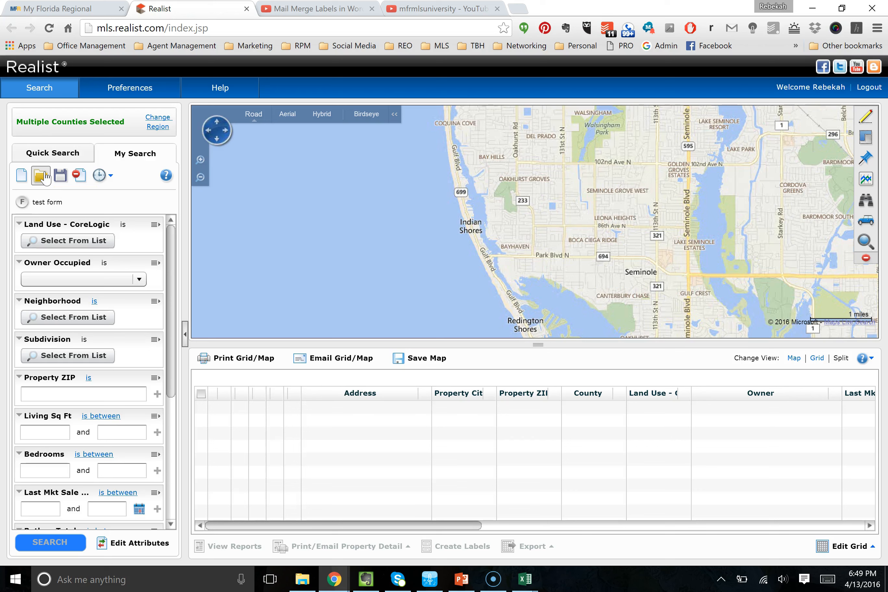
{"action": "left_click", "coordinate": [64, 179]}
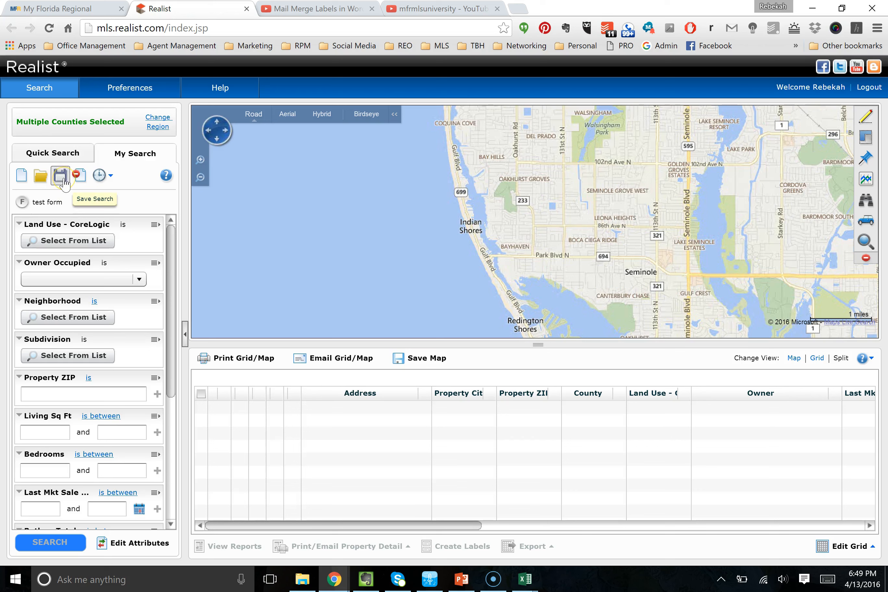
{"action": "left_click", "coordinate": [80, 182]}
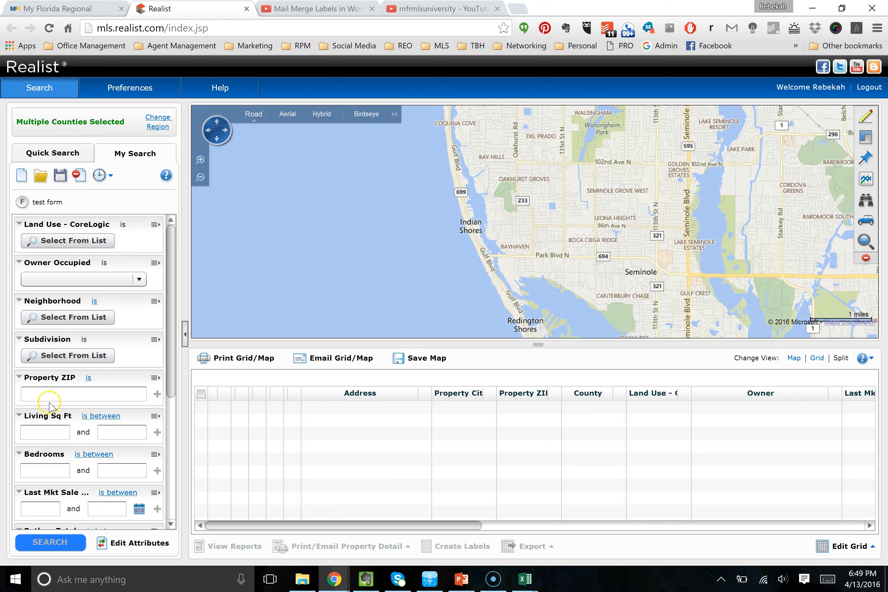
{"action": "left_click", "coordinate": [49, 393]}
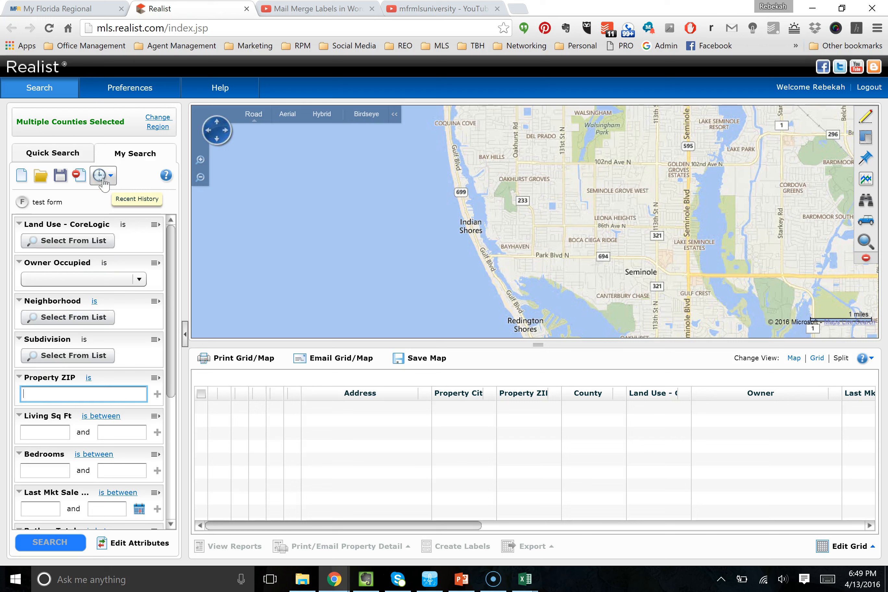
{"action": "left_click", "coordinate": [103, 203]}
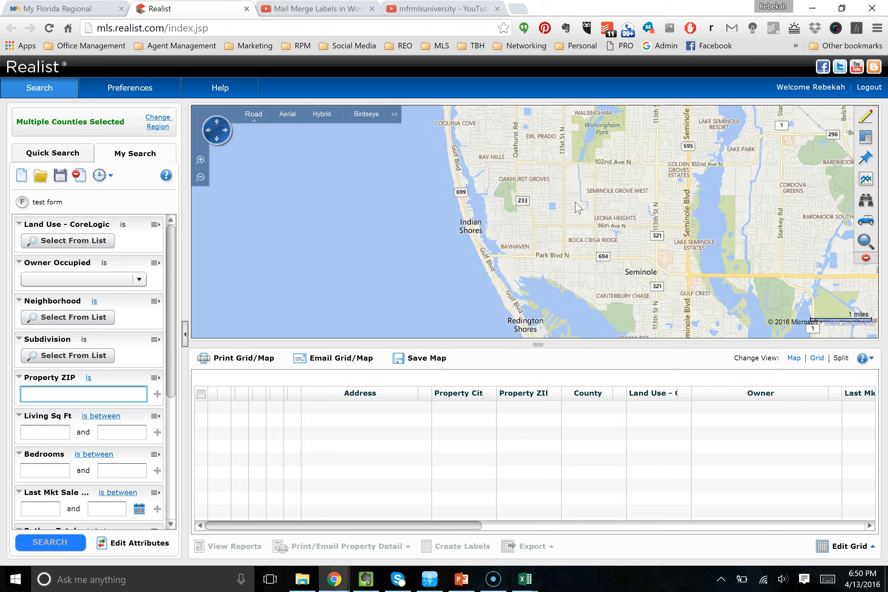
Open the map's shape drawing tools and examine the Radius and Rectangle options for defining a search area.
{"action": "left_click", "coordinate": [863, 121]}
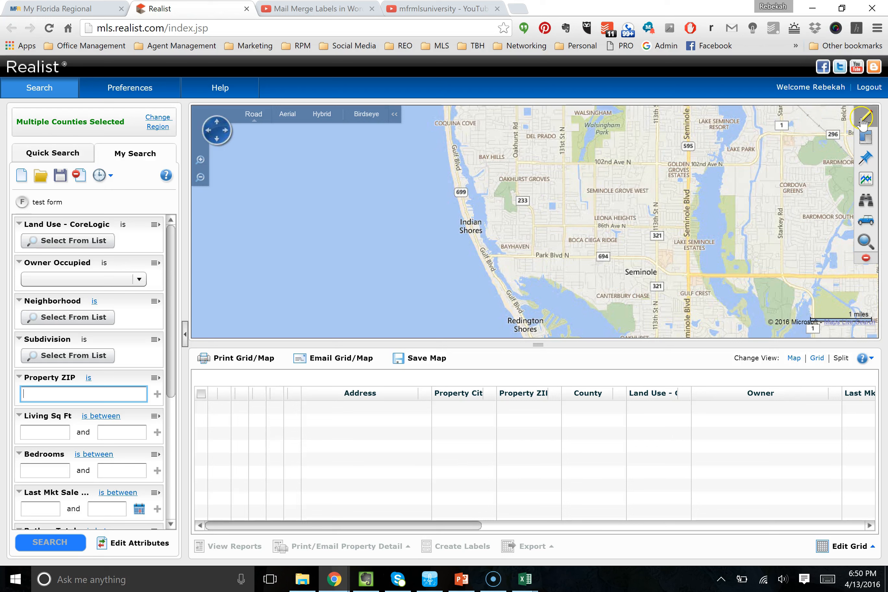
{"action": "left_click", "coordinate": [863, 124]}
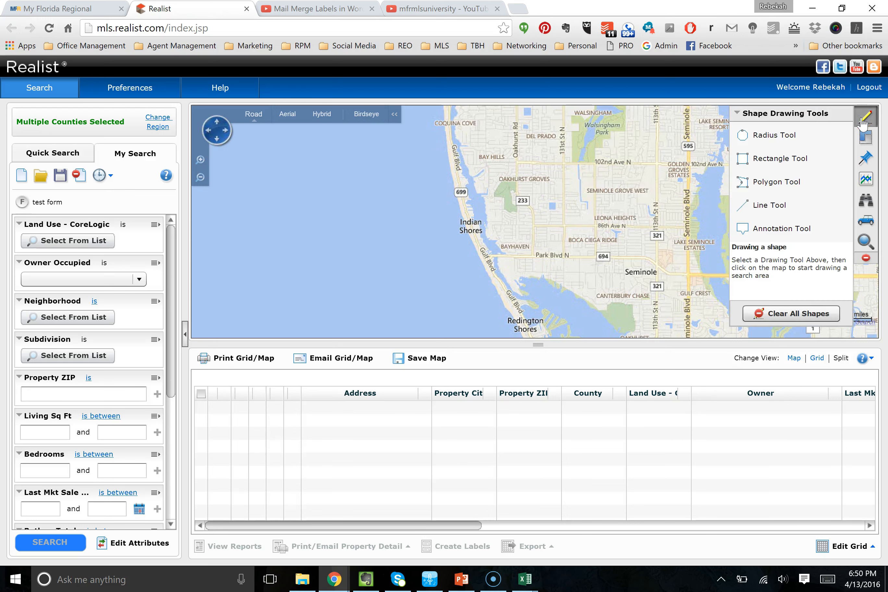
{"action": "left_click", "coordinate": [772, 138]}
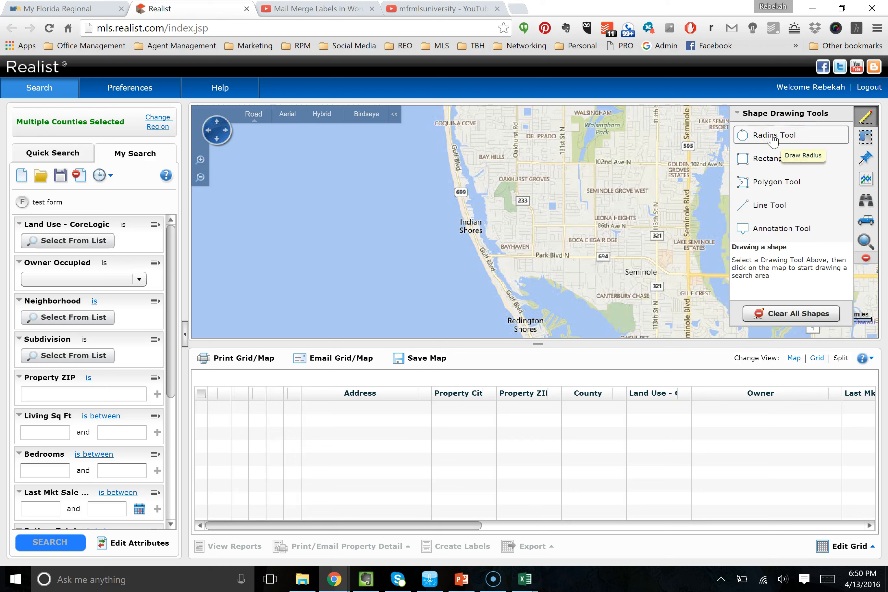
{"action": "left_click", "coordinate": [766, 156]}
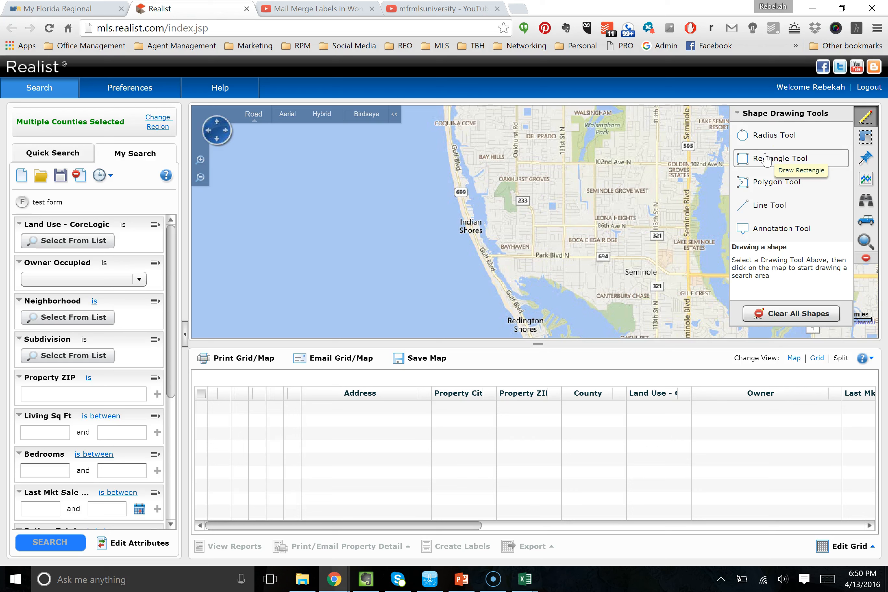
{"action": "left_click", "coordinate": [530, 247]}
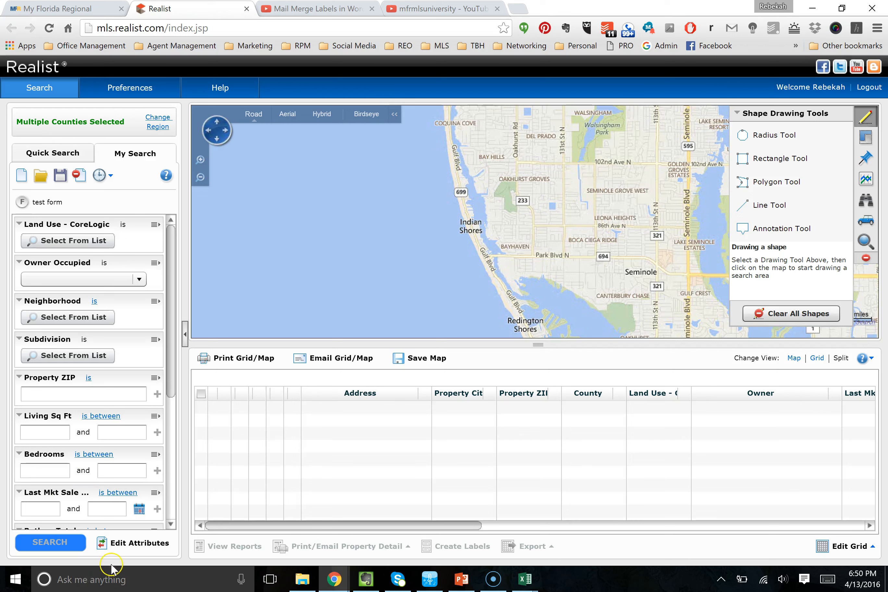
Start a new custom search, discarding the unsaved changes to test form, and list all available attributes.
{"action": "left_click", "coordinate": [23, 175]}
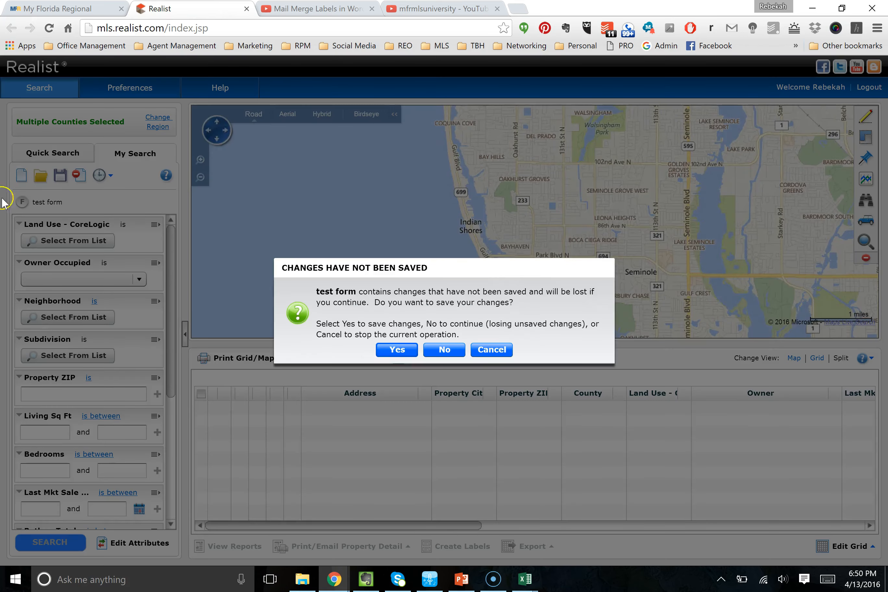
{"action": "left_click", "coordinate": [434, 359]}
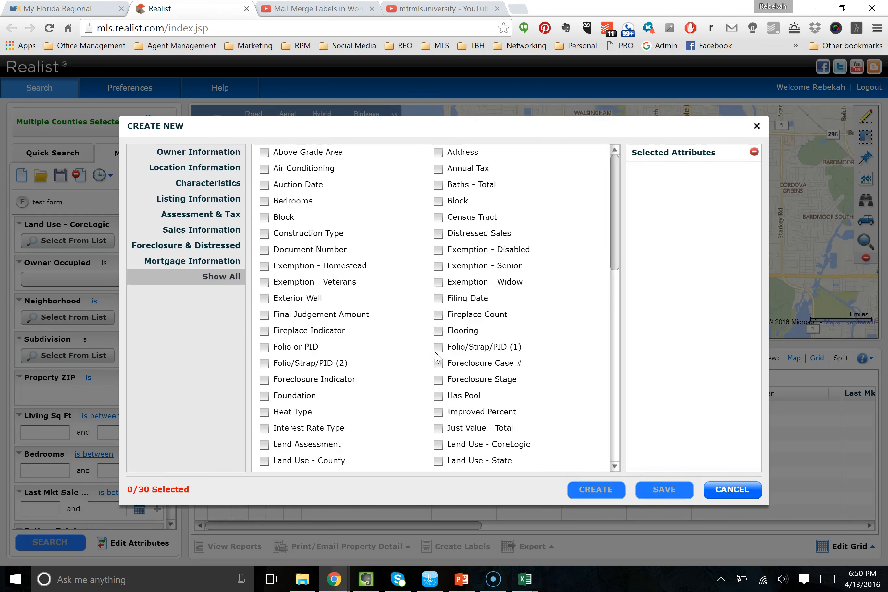
{"action": "left_click", "coordinate": [227, 279]}
{"action": "left_click", "coordinate": [188, 155]}
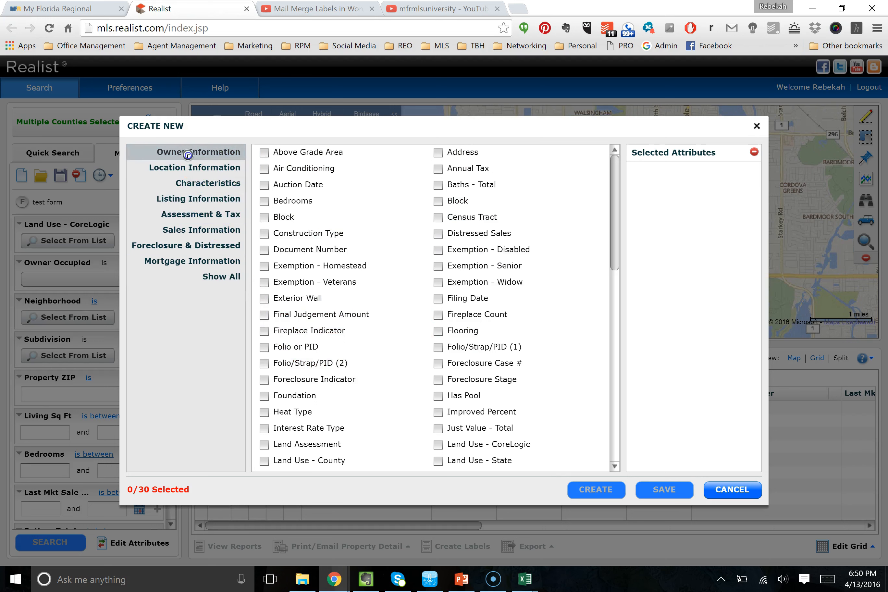
{"action": "left_click", "coordinate": [183, 172]}
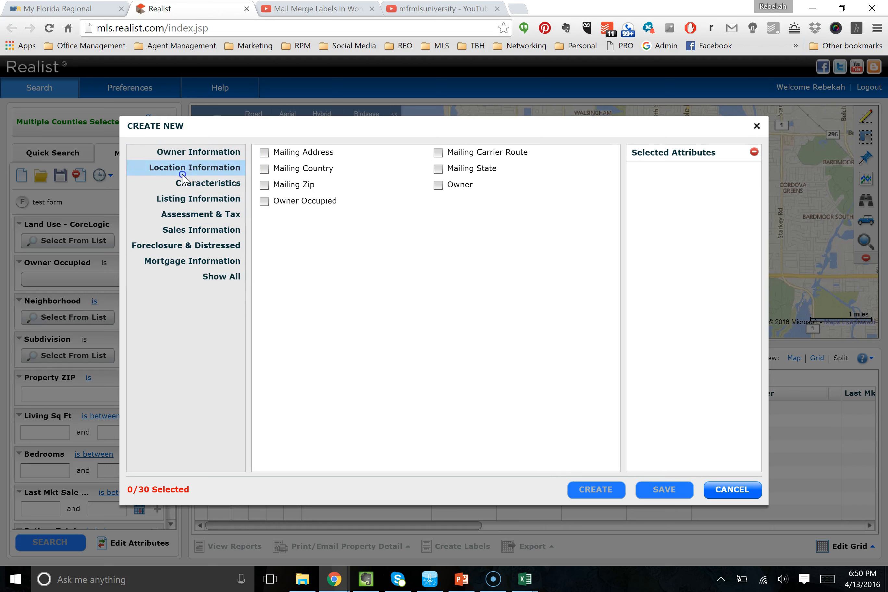
{"action": "left_click", "coordinate": [224, 278]}
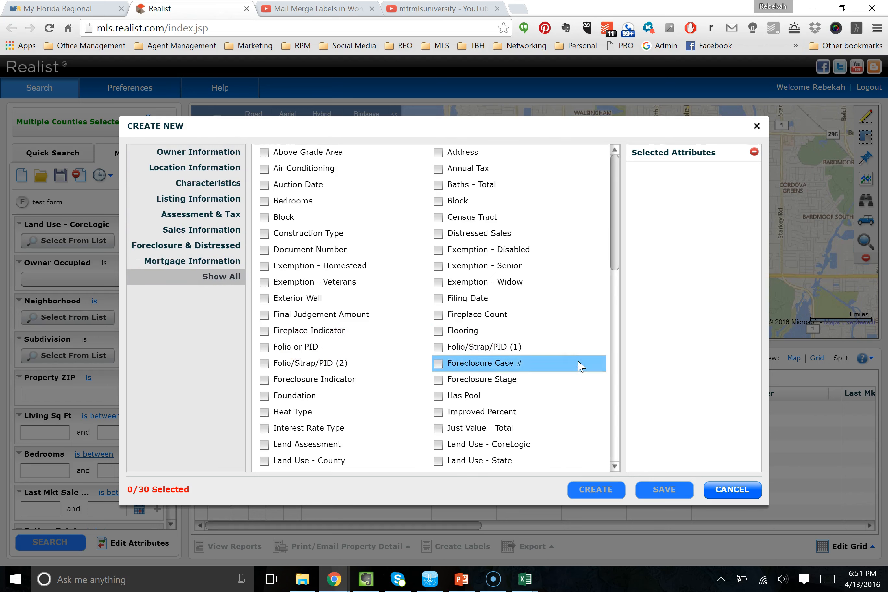
Add Land Use - CoreLogic, Owner Occupied, Neighborhood, Subdivision and Property ZIP to the new form's selected attributes.
{"action": "left_click", "coordinate": [532, 444]}
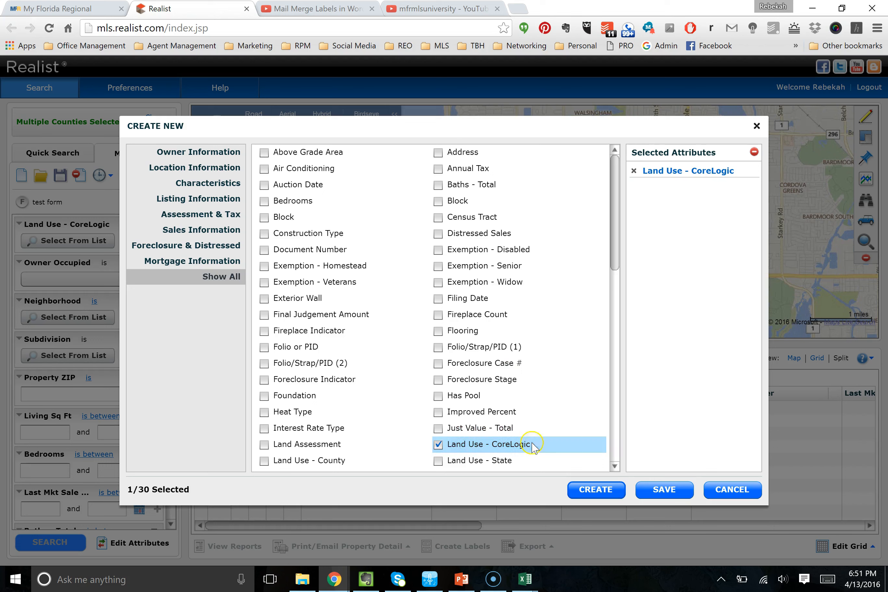
{"action": "left_click", "coordinate": [616, 431]}
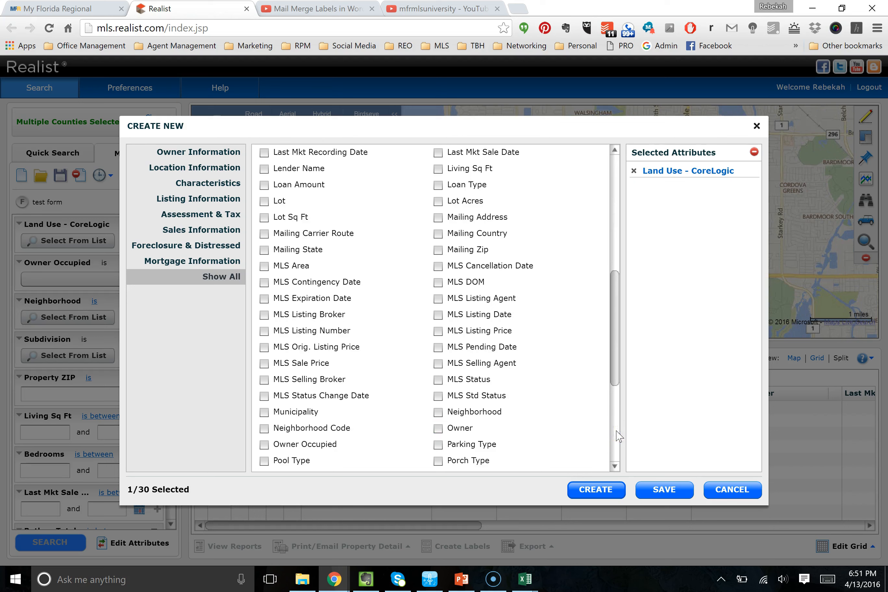
{"action": "left_click", "coordinate": [265, 445]}
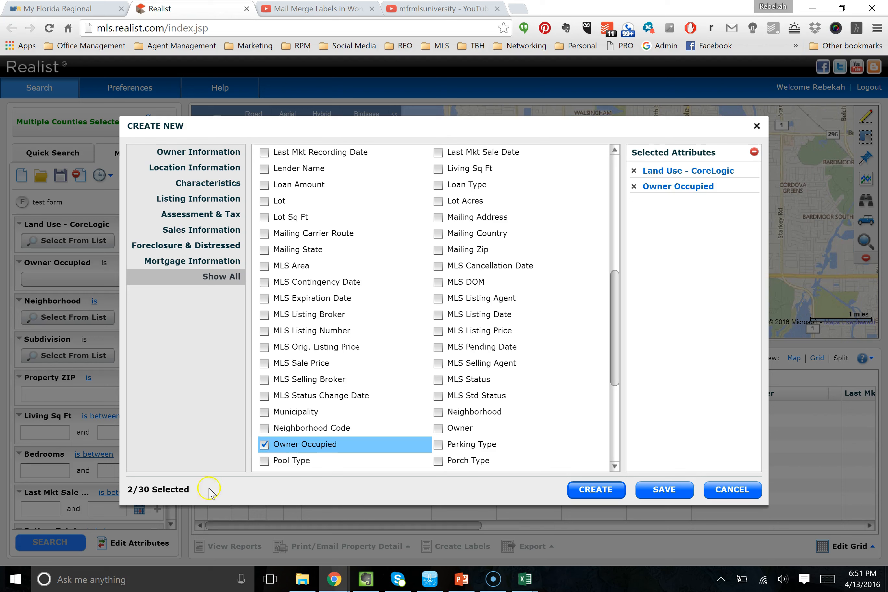
{"action": "left_click", "coordinate": [466, 417]}
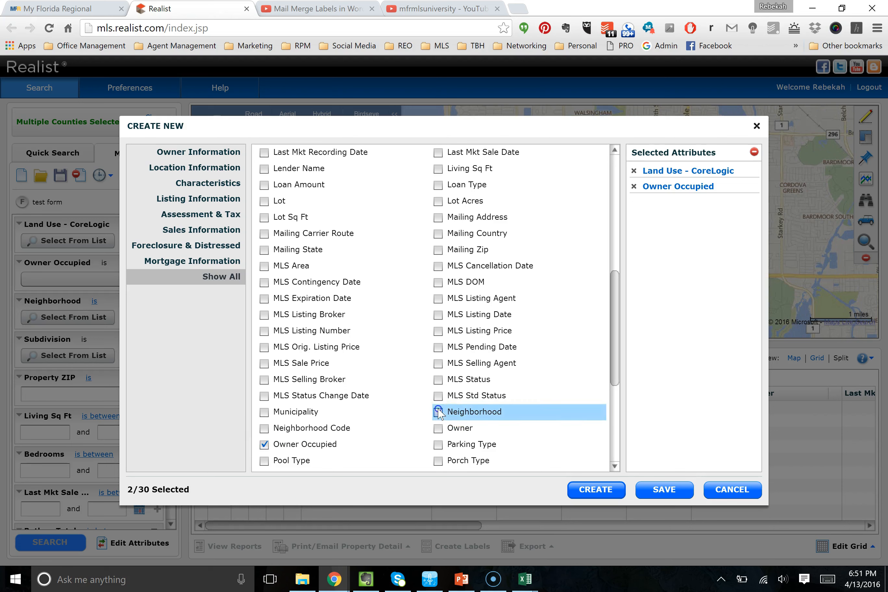
{"action": "left_click", "coordinate": [615, 447]}
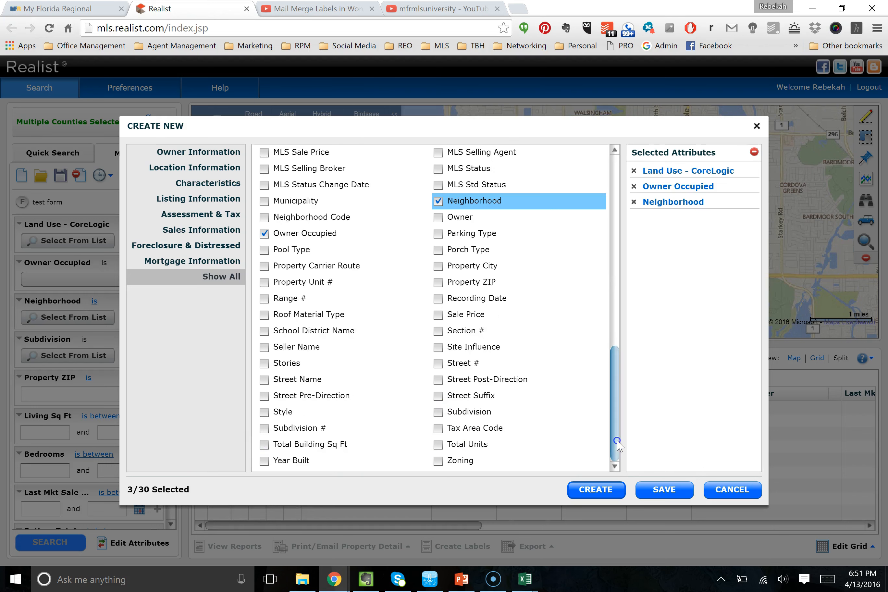
{"action": "left_click", "coordinate": [439, 412]}
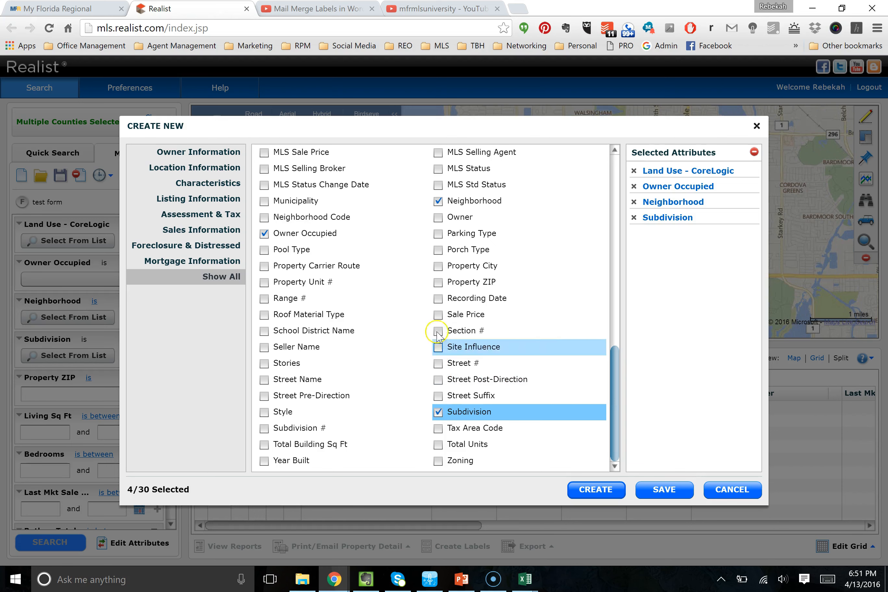
{"action": "left_click", "coordinate": [438, 283]}
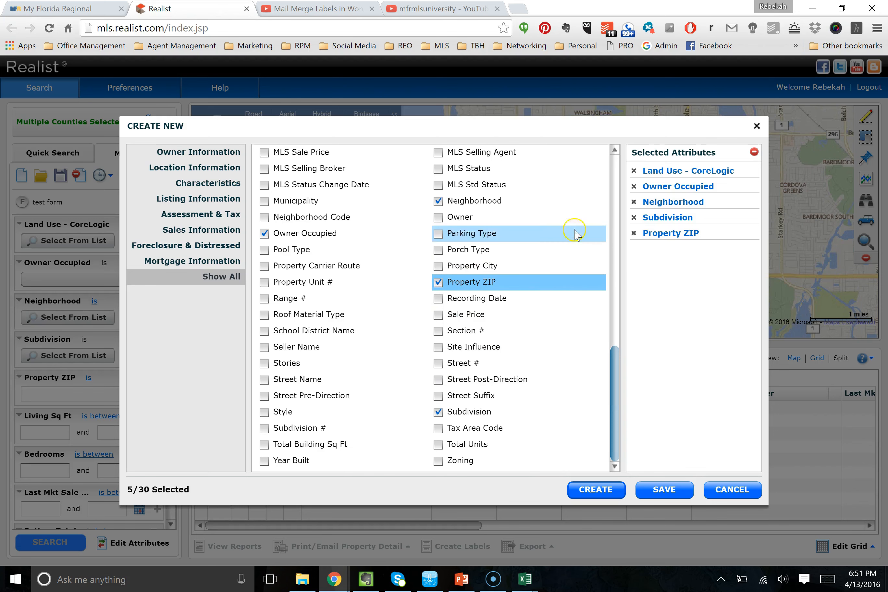
Add the Living Sq Ft, Baths - Total, Bedrooms and Year Built attributes to the new search form.
{"action": "left_click", "coordinate": [616, 233]}
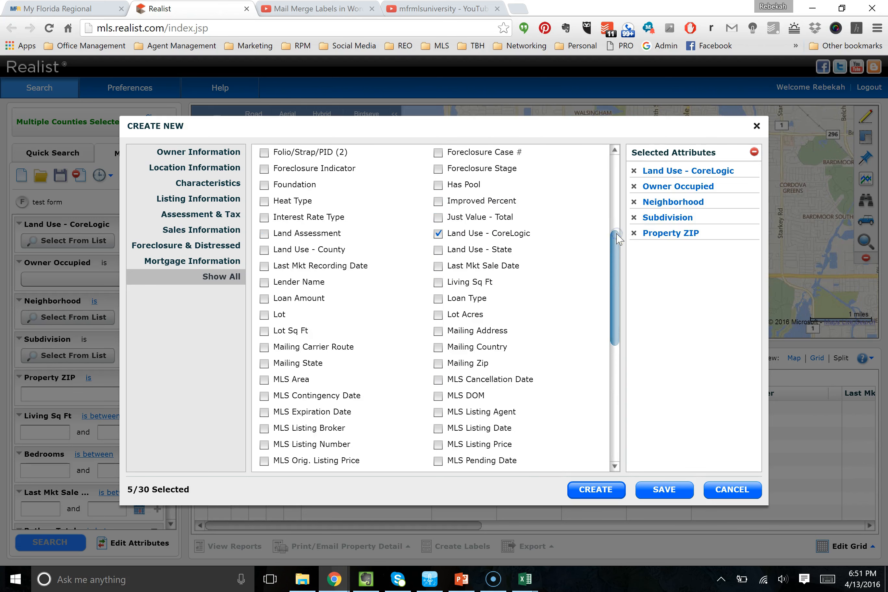
{"action": "left_click", "coordinate": [438, 283]}
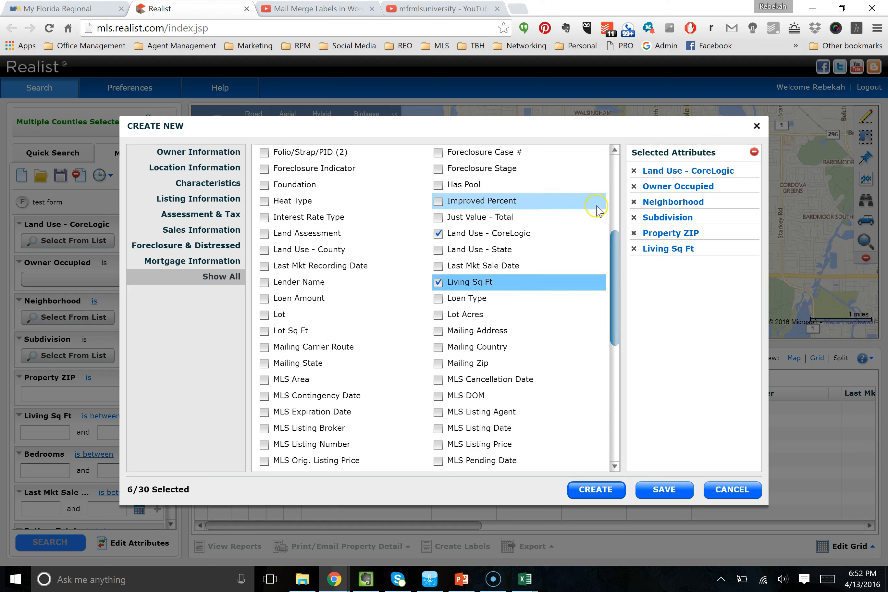
{"action": "left_click", "coordinate": [616, 191]}
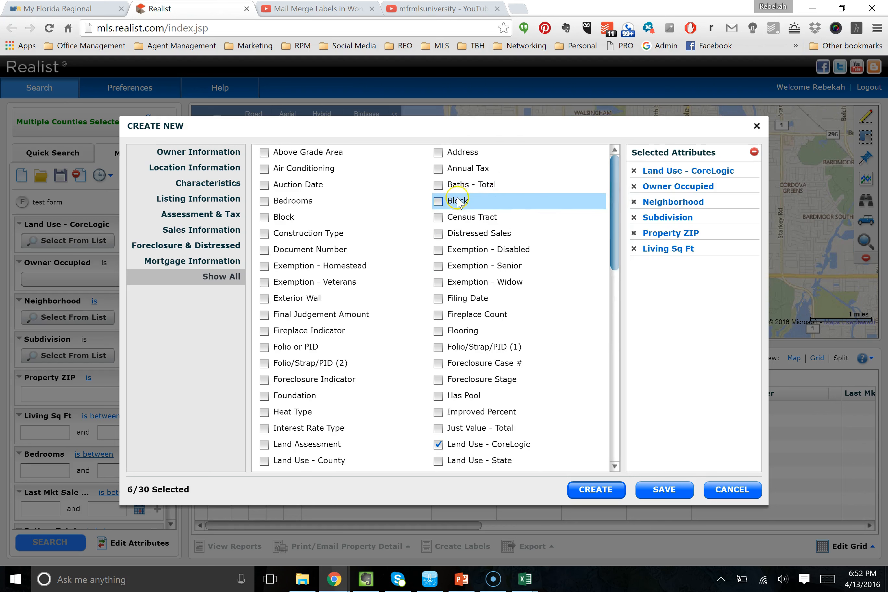
{"action": "left_click", "coordinate": [439, 185]}
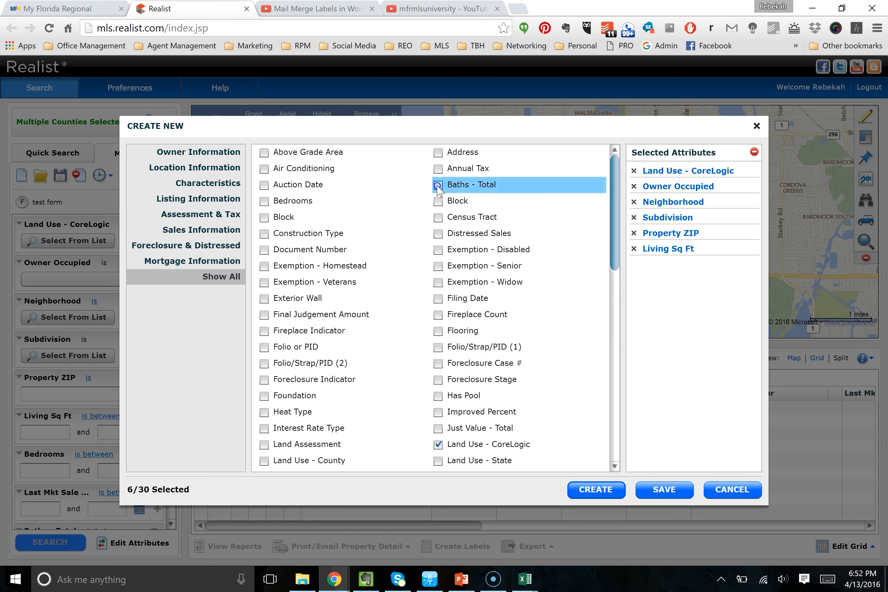
{"action": "left_click", "coordinate": [264, 201]}
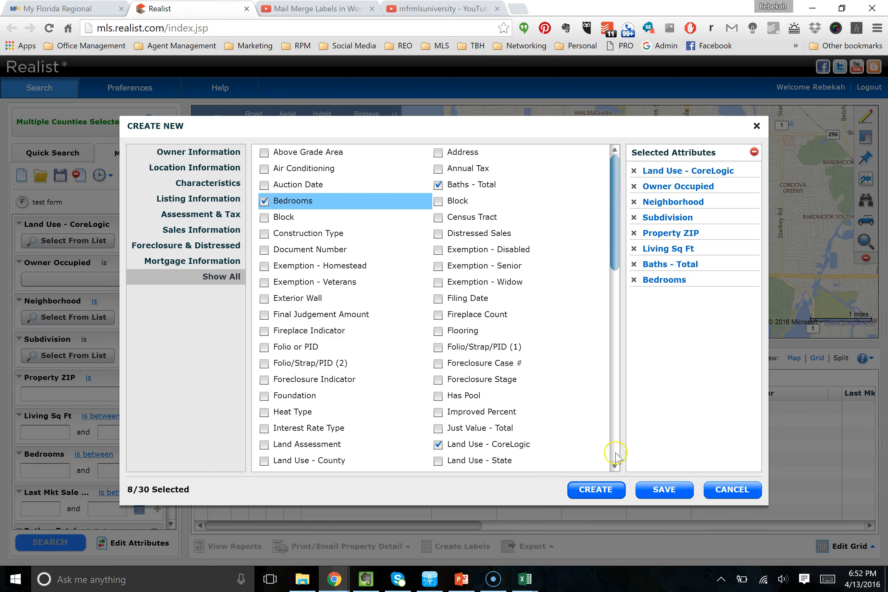
{"action": "scroll", "coordinate": [617, 457], "scroll_direction": "down", "scroll_amount": 10}
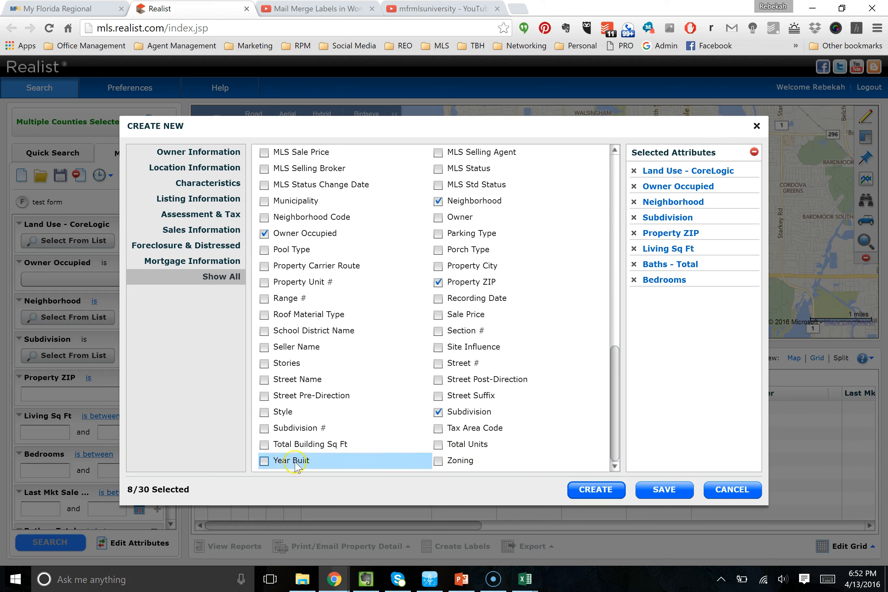
{"action": "left_click", "coordinate": [264, 462]}
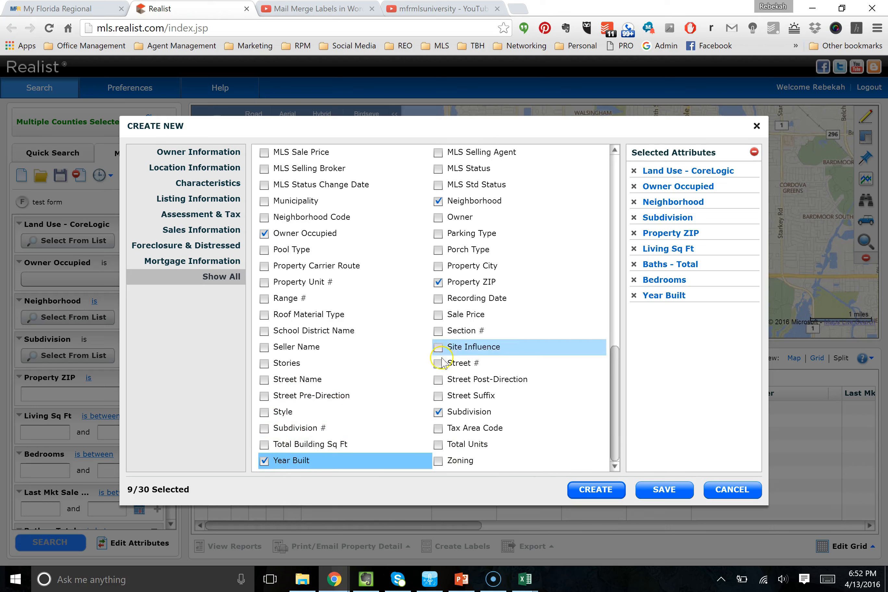
Include Has Pool, Site Influence, Just Value - Total and Last Mkt Sale Date among the form's selected attributes.
{"action": "left_click", "coordinate": [619, 223]}
{"action": "left_click", "coordinate": [619, 223]}
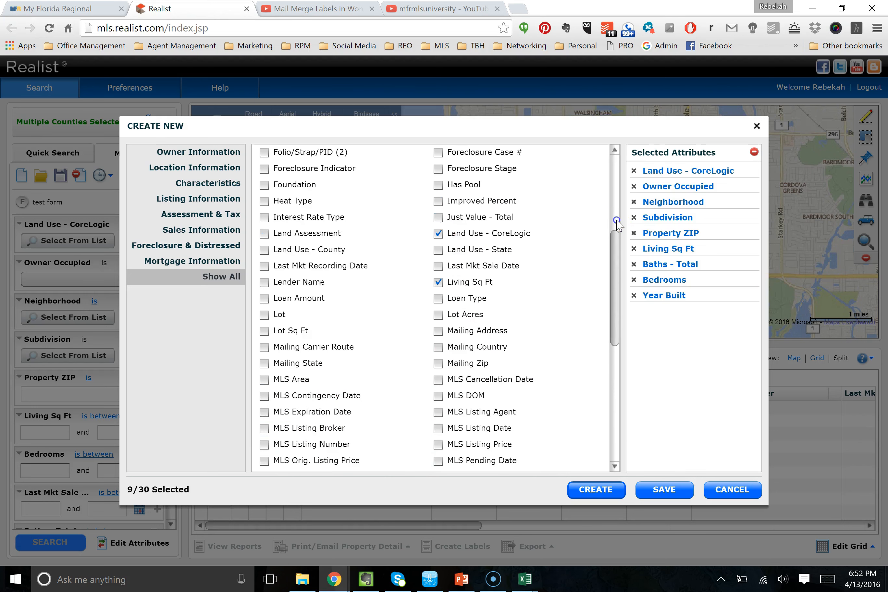
{"action": "left_click", "coordinate": [438, 186]}
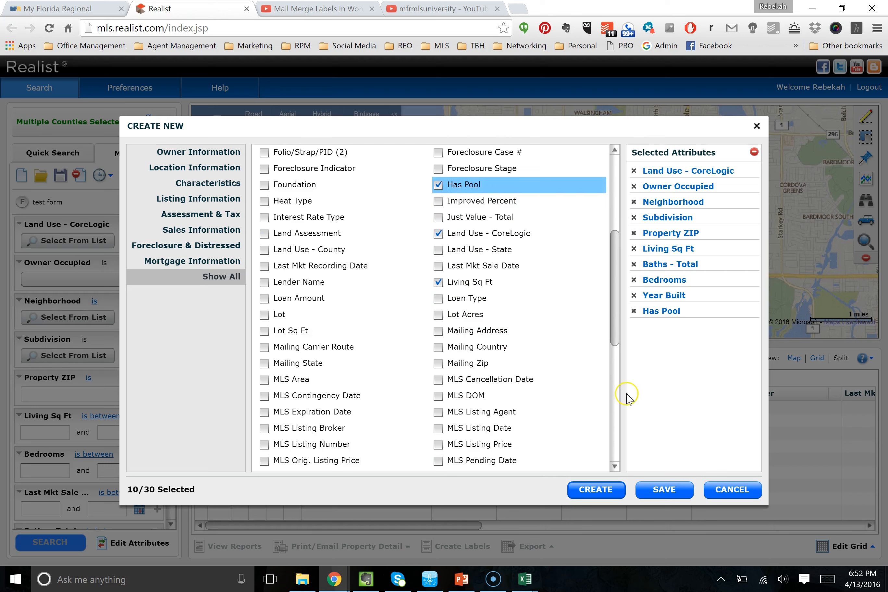
{"action": "left_click", "coordinate": [616, 384]}
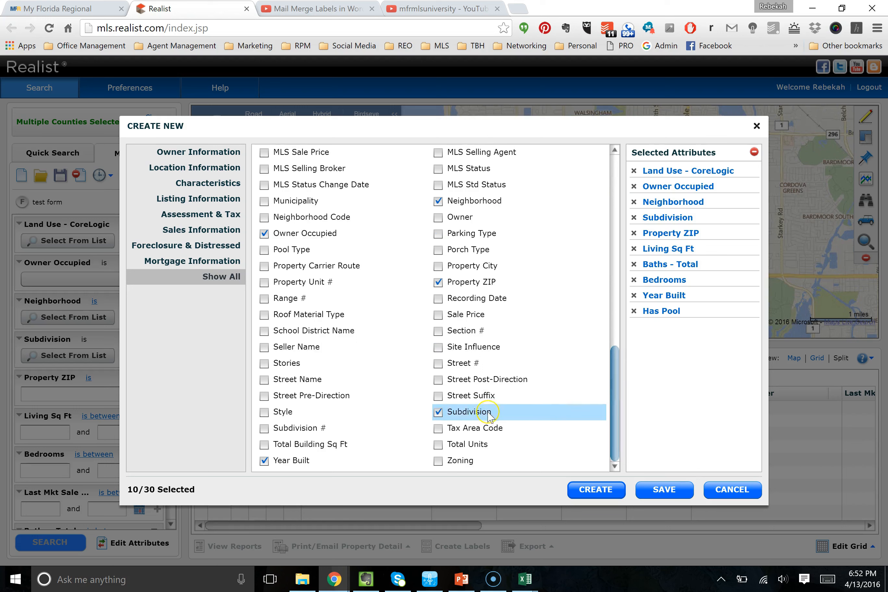
{"action": "left_click", "coordinate": [441, 351]}
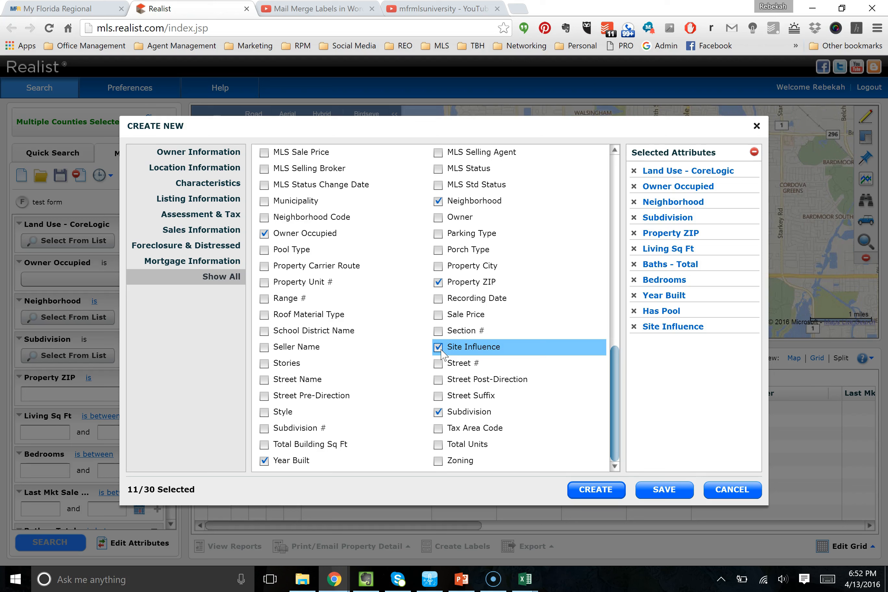
{"action": "left_click", "coordinate": [615, 222]}
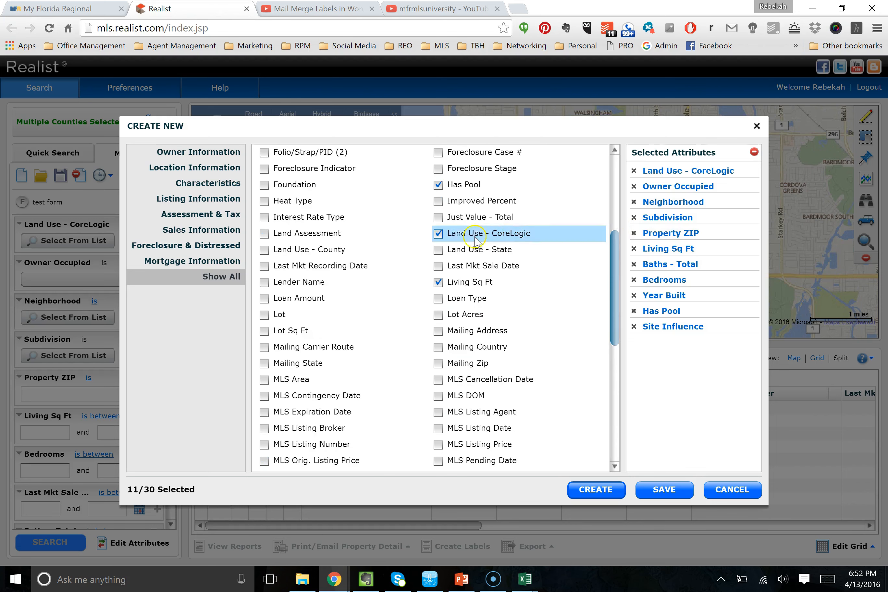
{"action": "left_click", "coordinate": [438, 216]}
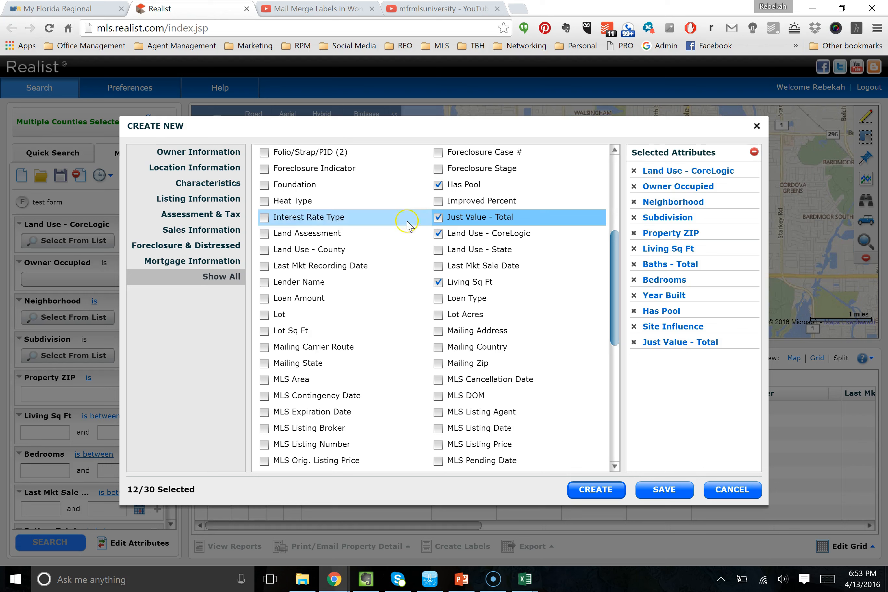
{"action": "left_click", "coordinate": [439, 266]}
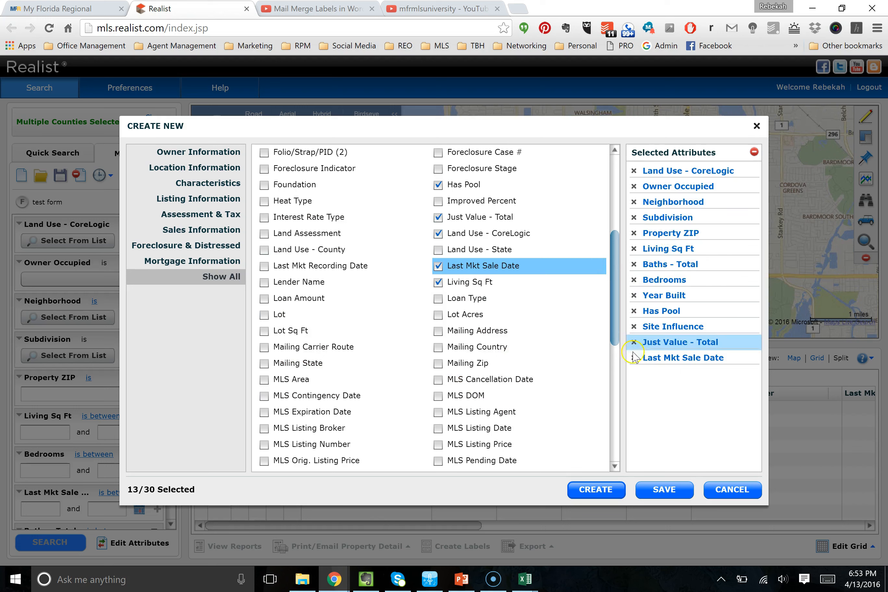
Move Just Value - Total directly below Living Sq Ft and save the form as test form, replacing the existing one.
{"action": "left_click_drag", "start_coordinate": [637, 350], "coordinate": [644, 271]}
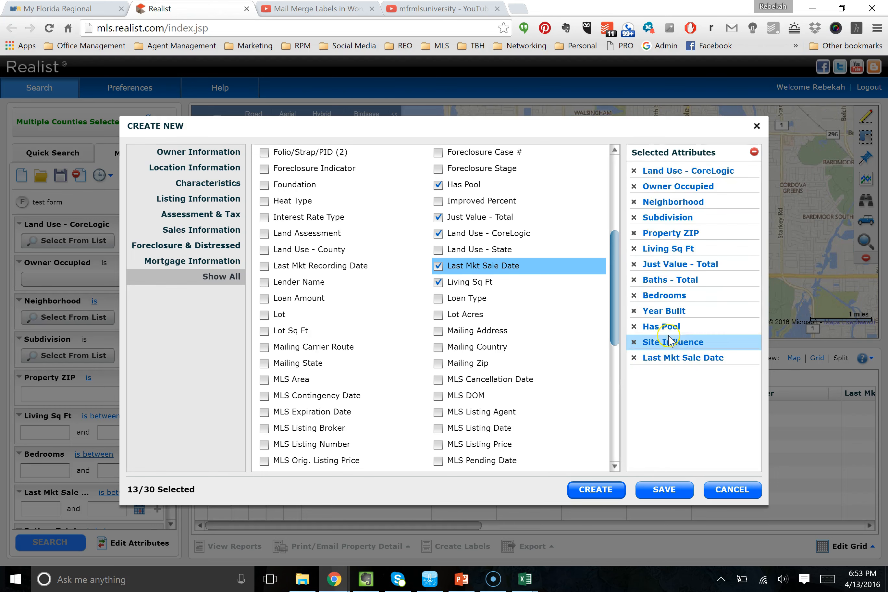
{"action": "left_click", "coordinate": [656, 493]}
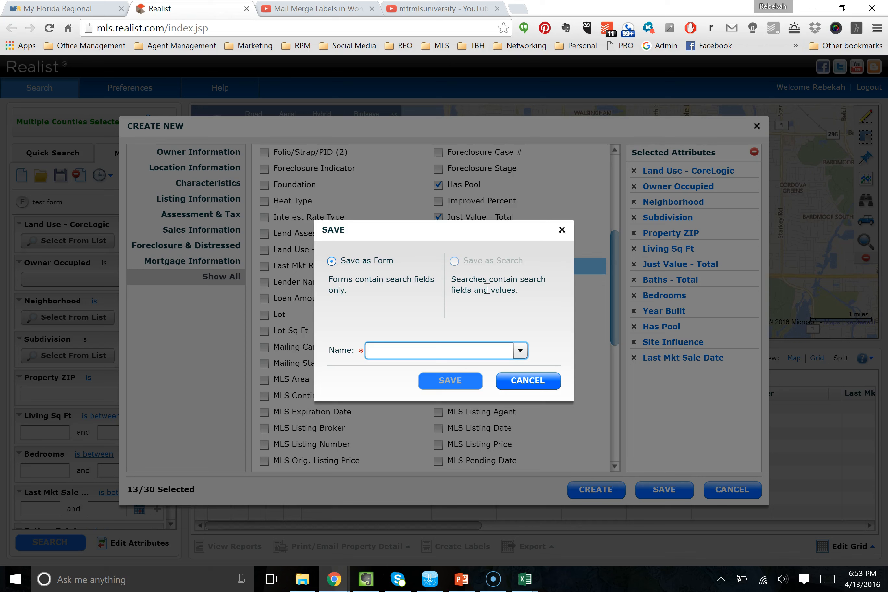
{"action": "left_click", "coordinate": [520, 352]}
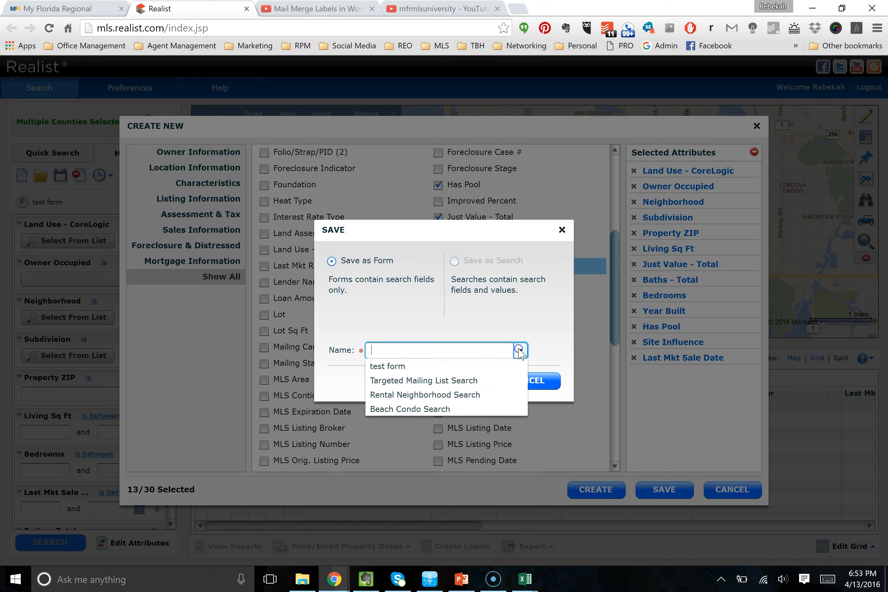
{"action": "left_click", "coordinate": [469, 366]}
{"action": "left_click", "coordinate": [460, 381]}
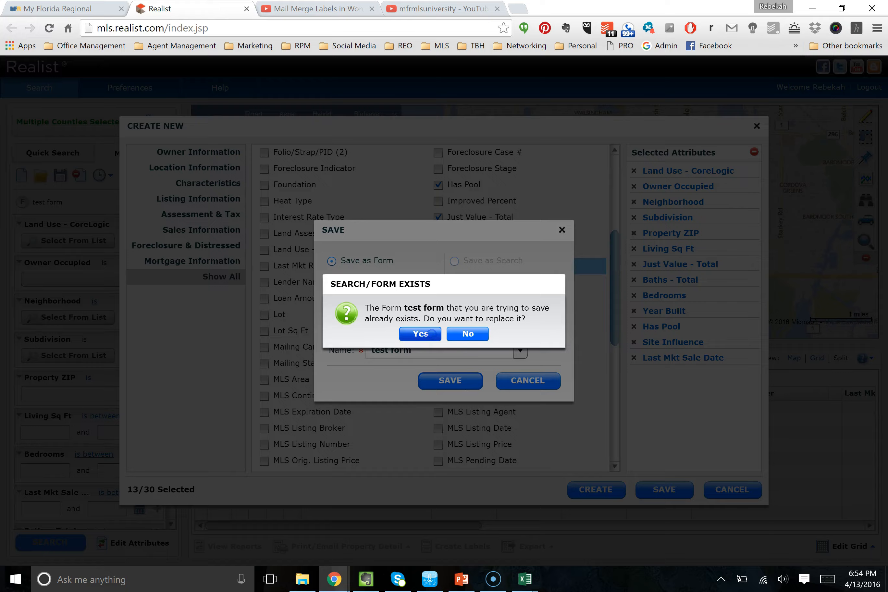
{"action": "left_click", "coordinate": [430, 333]}
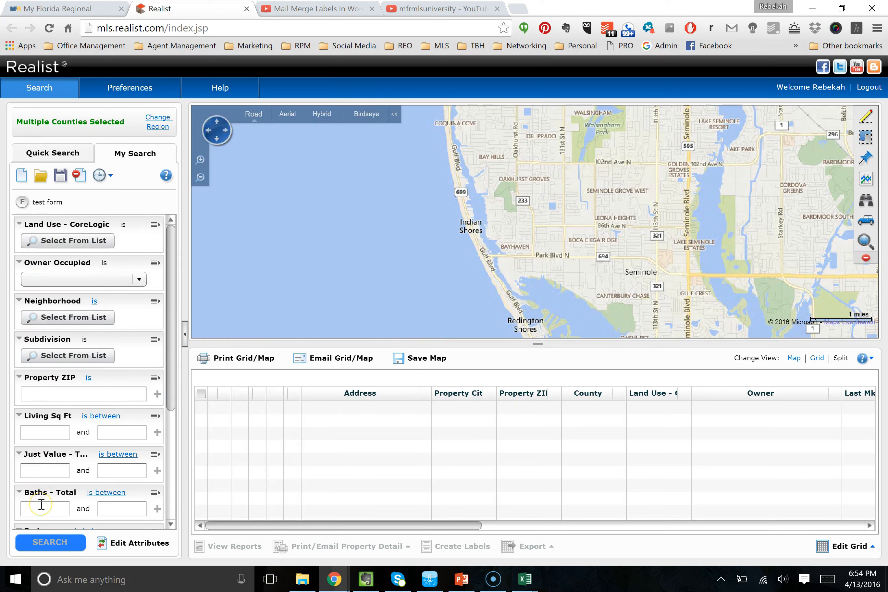
Edit the saved form's search attributes to add MLS Status, and apply the change.
{"action": "left_click", "coordinate": [132, 544]}
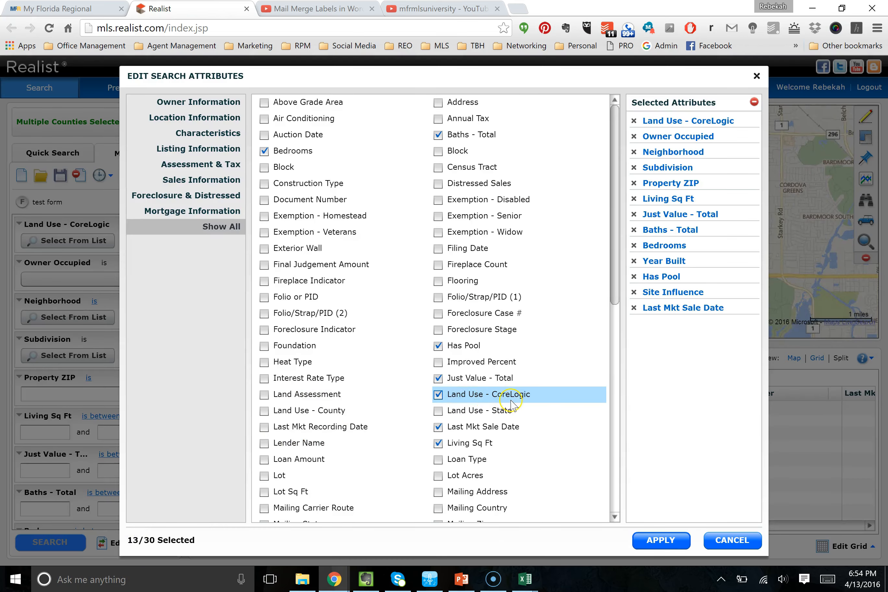
{"action": "left_click", "coordinate": [614, 516]}
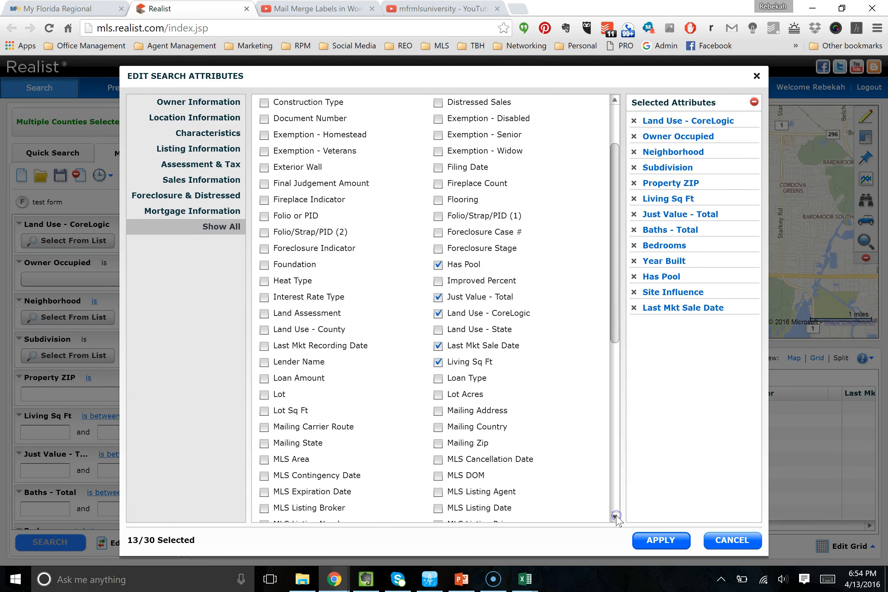
{"action": "left_click", "coordinate": [615, 516]}
{"action": "left_click", "coordinate": [615, 516]}
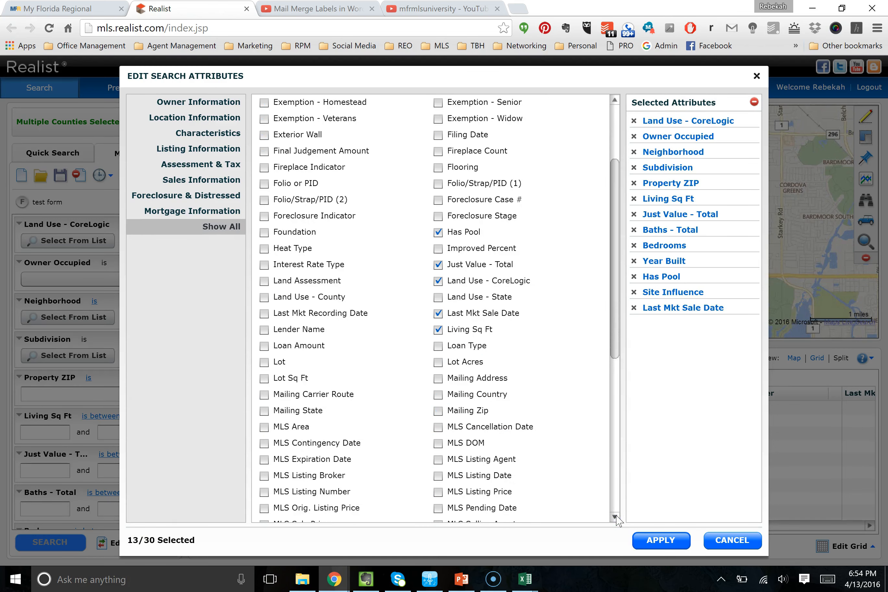
{"action": "left_click", "coordinate": [614, 516]}
{"action": "left_click", "coordinate": [438, 491]}
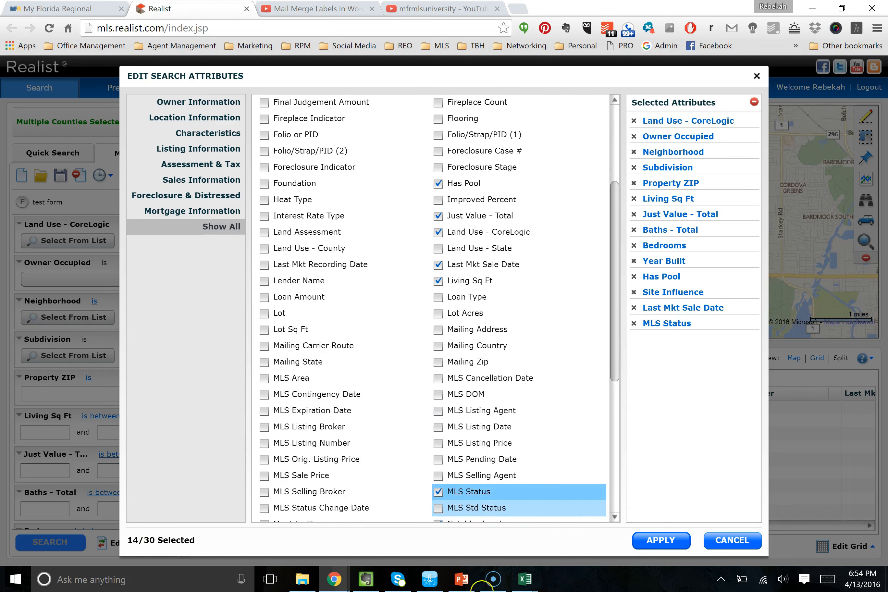
{"action": "left_click", "coordinate": [667, 539]}
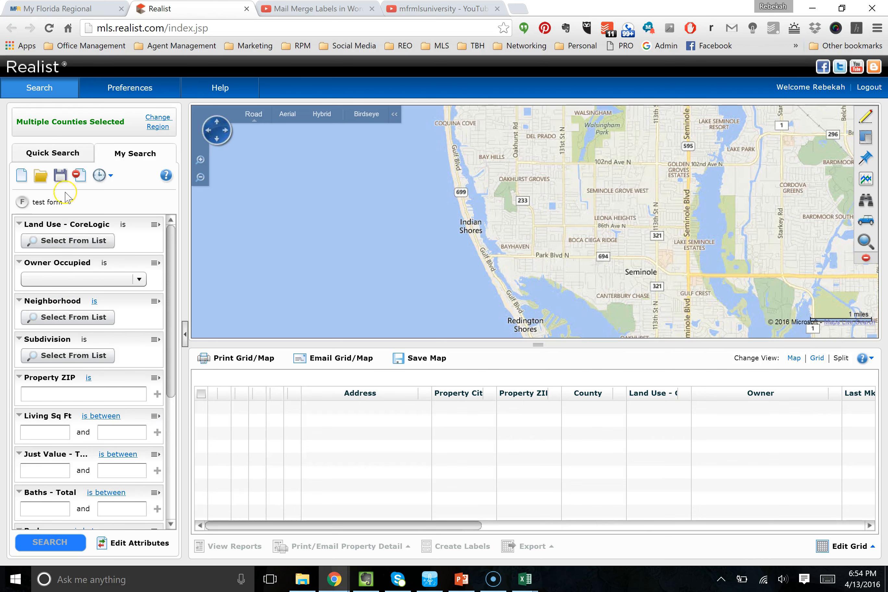
Save the edited form under the name test form, replacing the existing version.
{"action": "left_click", "coordinate": [62, 176]}
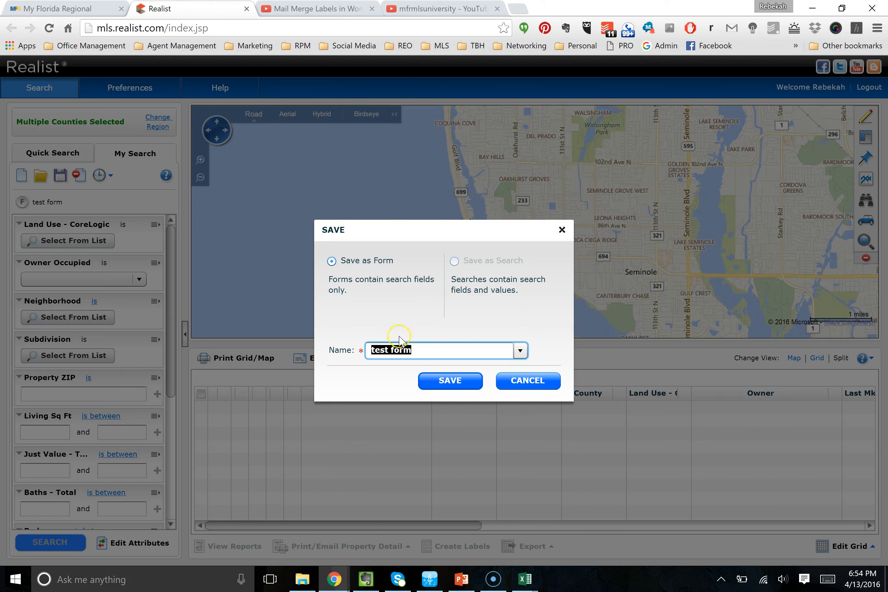
{"action": "left_click", "coordinate": [439, 380]}
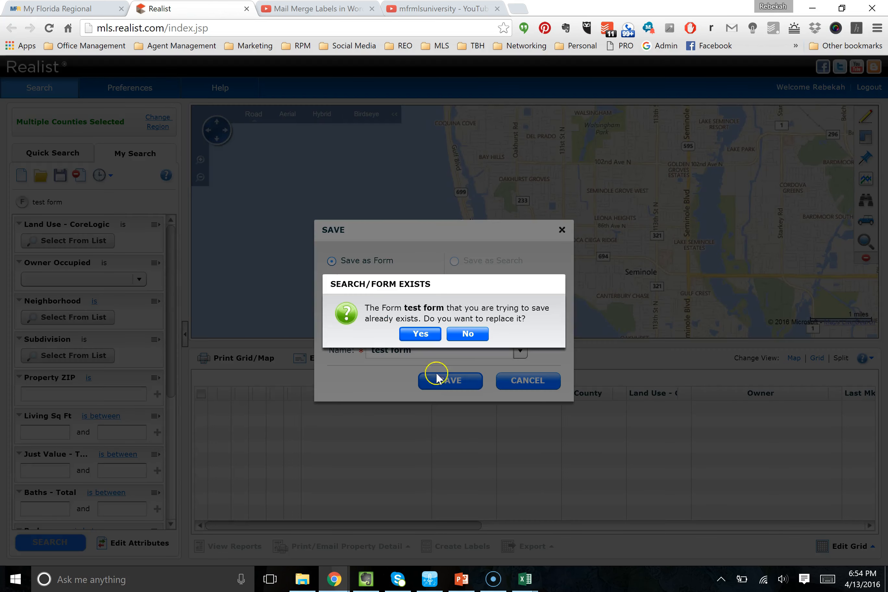
{"action": "left_click", "coordinate": [423, 335]}
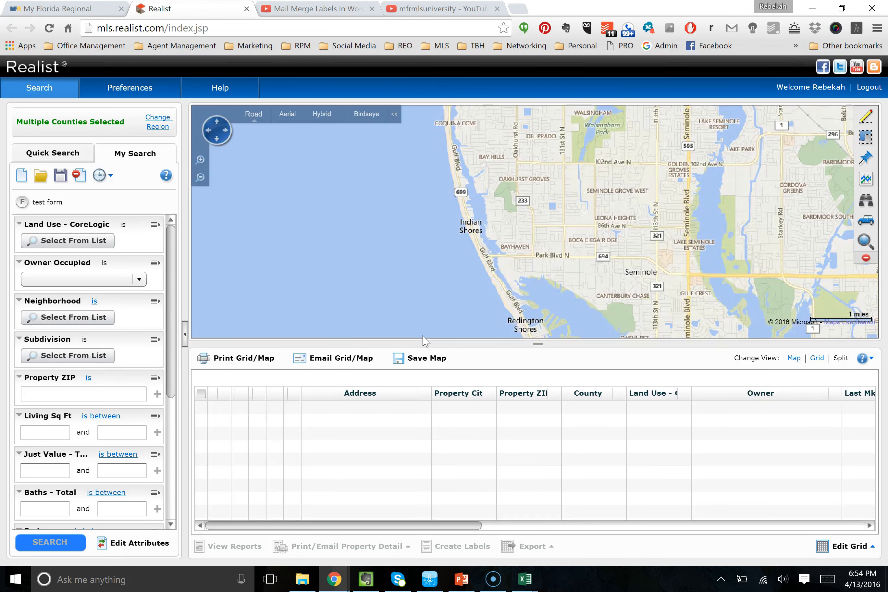
Set the search criteria Owner Occupied to Yes and Property ZIP to 33776.
{"action": "left_click", "coordinate": [139, 280]}
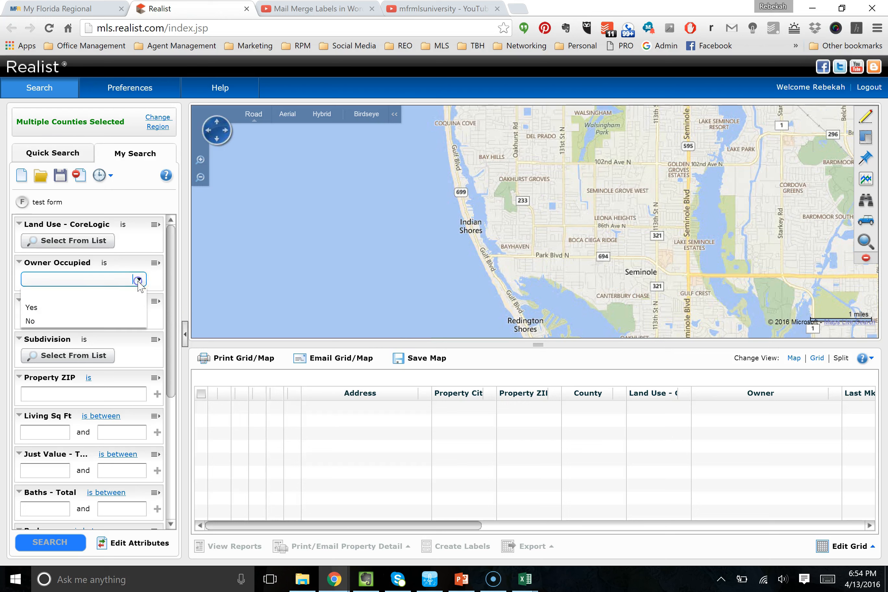
{"action": "left_click", "coordinate": [114, 307]}
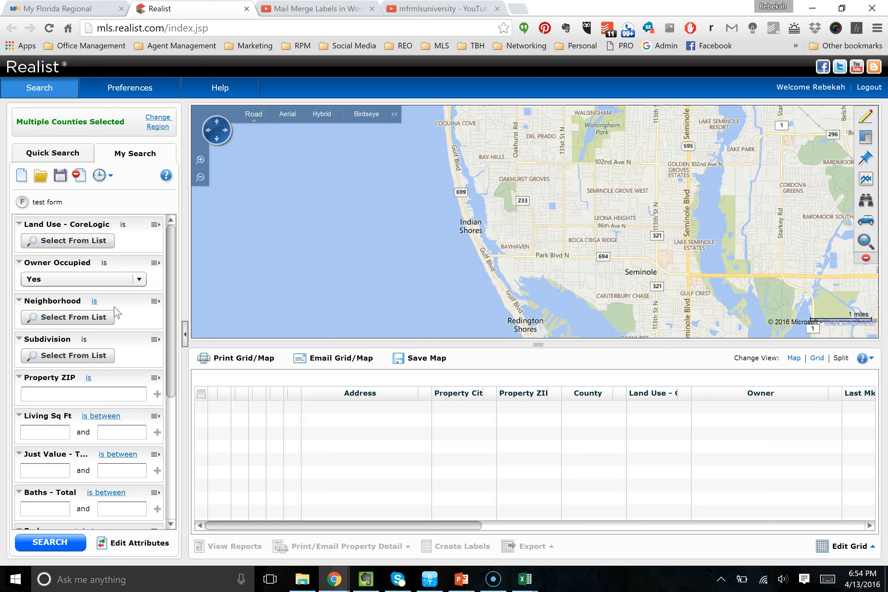
{"action": "left_click", "coordinate": [65, 395]}
{"action": "type", "text": "33"}
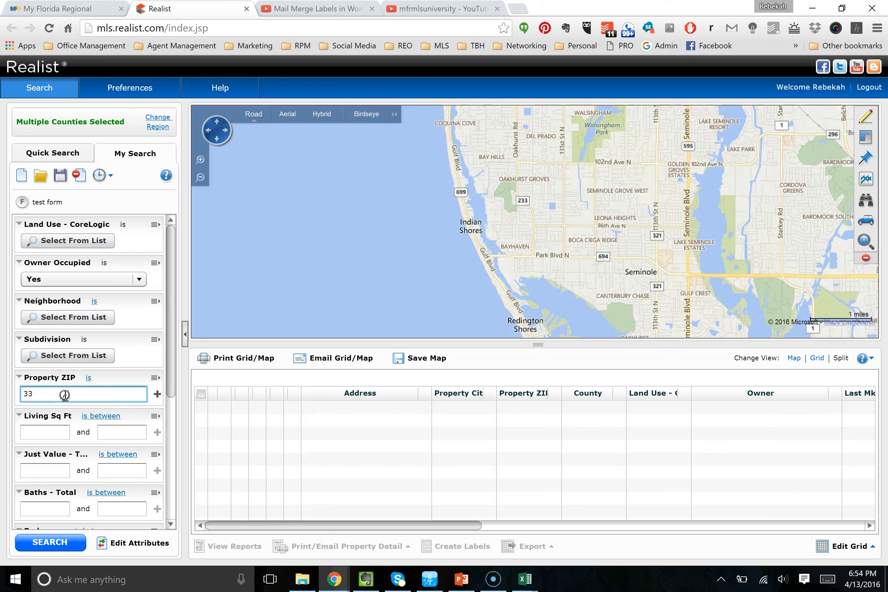
{"action": "type", "text": "776"}
Limit Living Sq Ft to between 1600 and 1900.
{"action": "left_click", "coordinate": [59, 410]}
{"action": "left_click", "coordinate": [49, 433]}
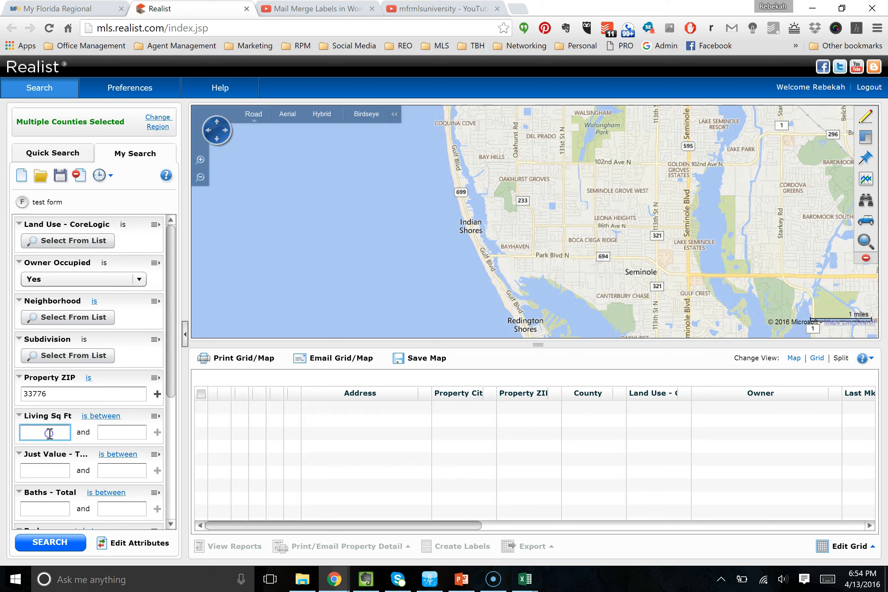
{"action": "type", "text": "1600"}
{"action": "left_click", "coordinate": [118, 432]}
{"action": "type", "text": "1900"}
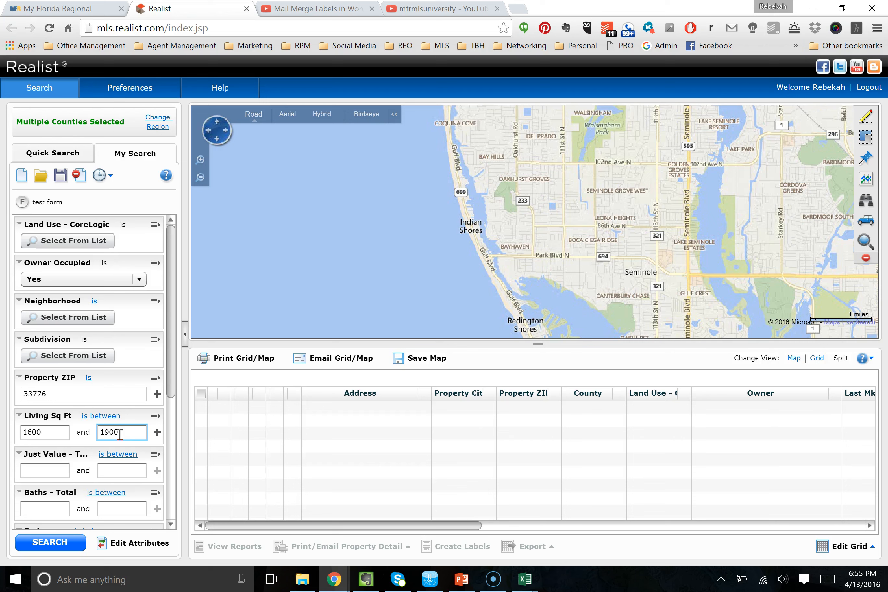
Enter 04/01/2006 as the start of the Last Mkt Sale Date range.
{"action": "left_click", "coordinate": [171, 525]}
{"action": "left_click", "coordinate": [173, 524]}
{"action": "left_click", "coordinate": [173, 524]}
{"action": "left_click", "coordinate": [173, 525]}
{"action": "left_click", "coordinate": [174, 524]}
{"action": "left_click", "coordinate": [174, 524]}
{"action": "left_click", "coordinate": [173, 524]}
{"action": "left_click", "coordinate": [173, 524]}
{"action": "left_click", "coordinate": [173, 524]}
{"action": "left_click", "coordinate": [173, 525]}
{"action": "left_click", "coordinate": [172, 525]}
{"action": "left_click", "coordinate": [173, 524]}
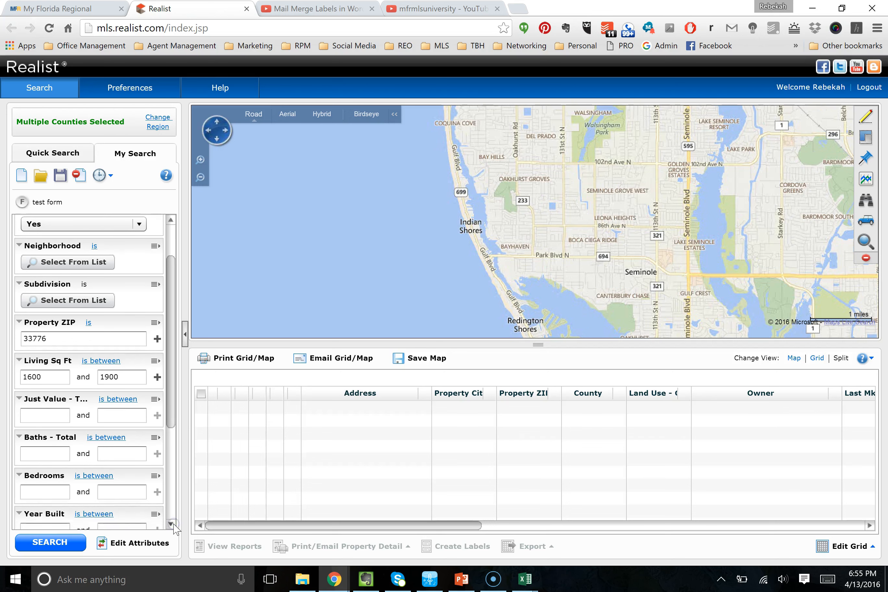
{"action": "left_click", "coordinate": [173, 517]}
{"action": "left_click", "coordinate": [173, 516]}
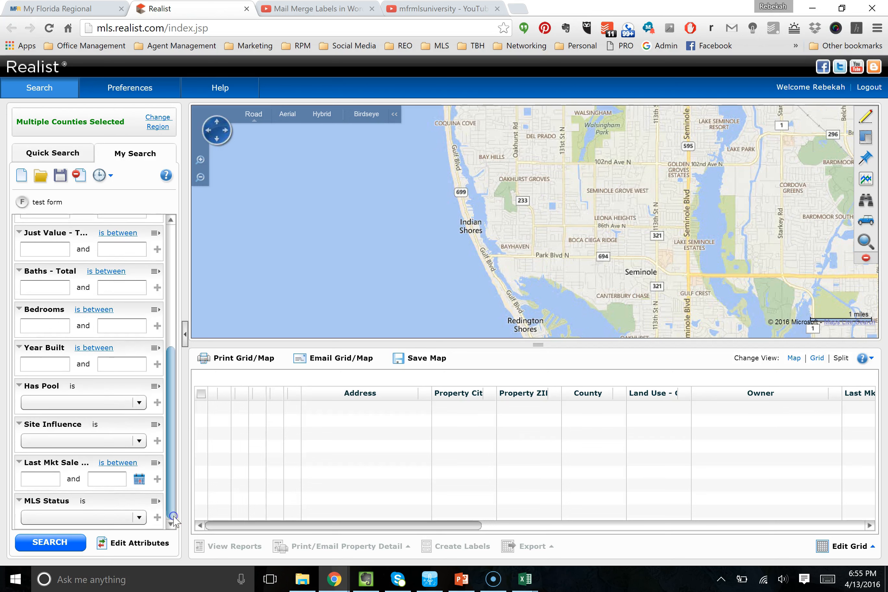
{"action": "left_click", "coordinate": [55, 479]}
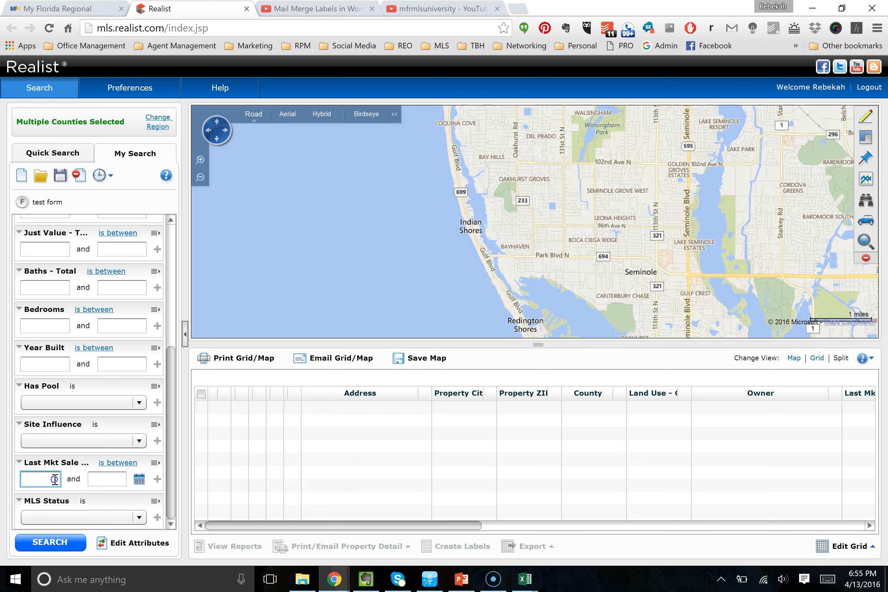
{"action": "type", "text": "04"}
{"action": "type", "text": "/"}
{"action": "type", "text": "01"}
{"action": "type", "text": "/"}
{"action": "type", "text": "2"}
{"action": "type", "text": "006"}
Set the end of the Last Mkt Sale Date range to 04/01/2009 and run the search.
{"action": "left_click", "coordinate": [97, 479]}
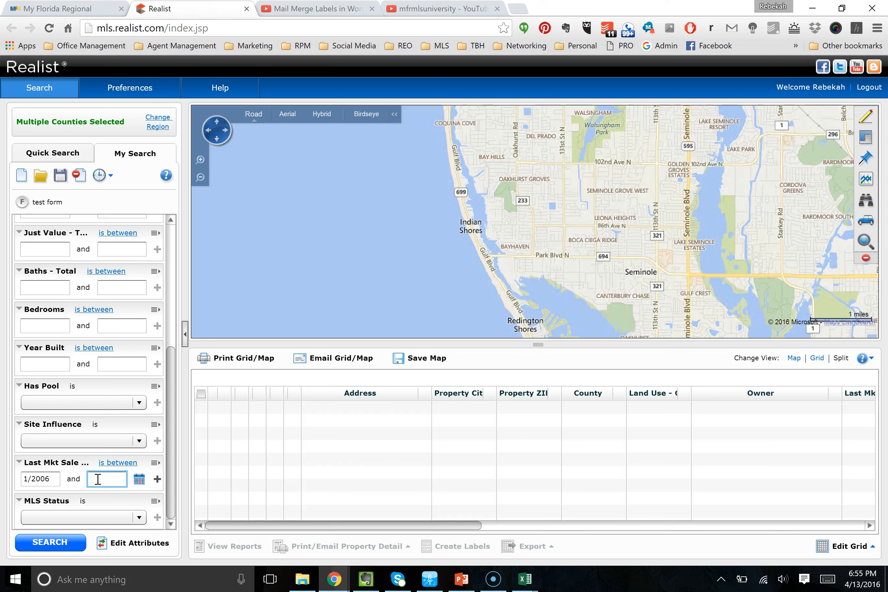
{"action": "type", "text": "0"}
{"action": "type", "text": "4/01"}
{"action": "type", "text": "/2"}
{"action": "type", "text": "009"}
{"action": "left_click", "coordinate": [46, 549]}
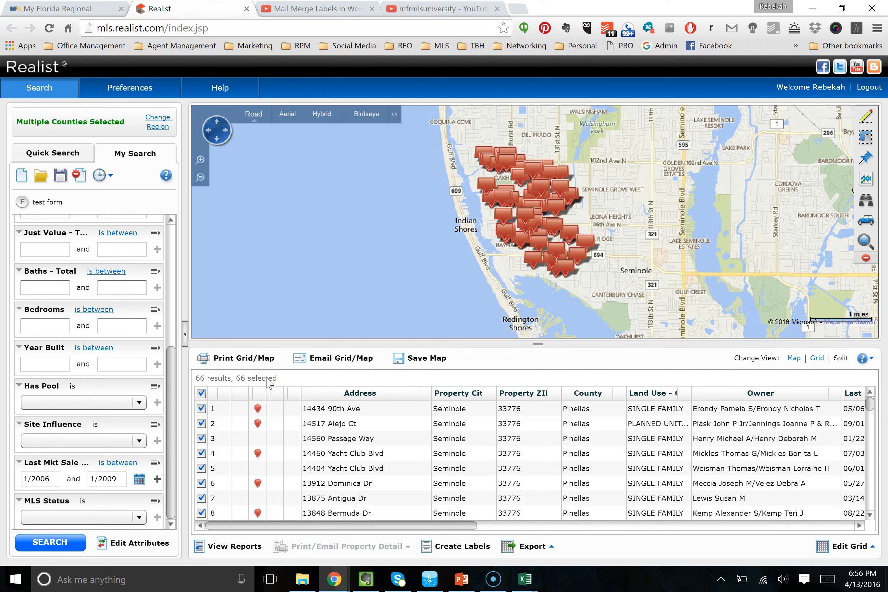
Open the customized export settings for the selected search results.
{"action": "left_click", "coordinate": [601, 468]}
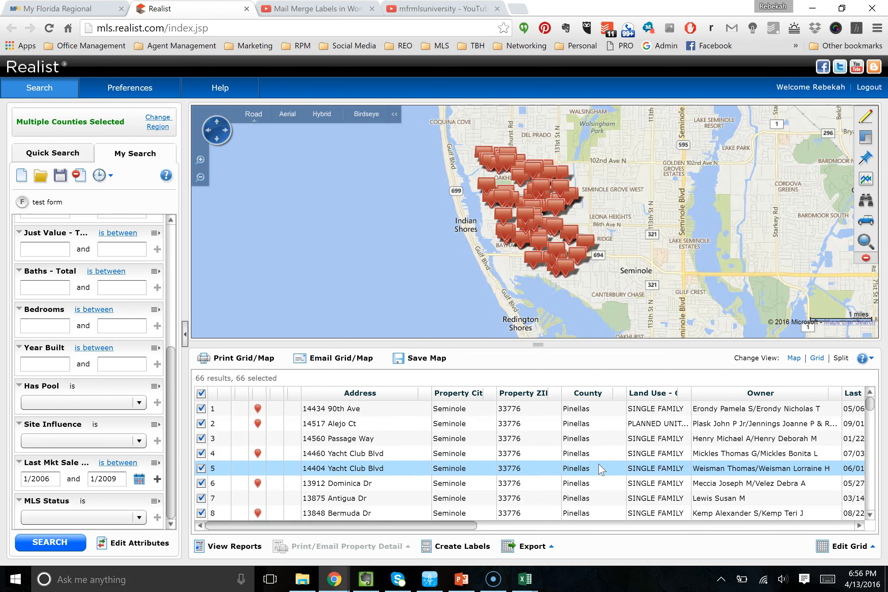
{"action": "left_click", "coordinate": [472, 550]}
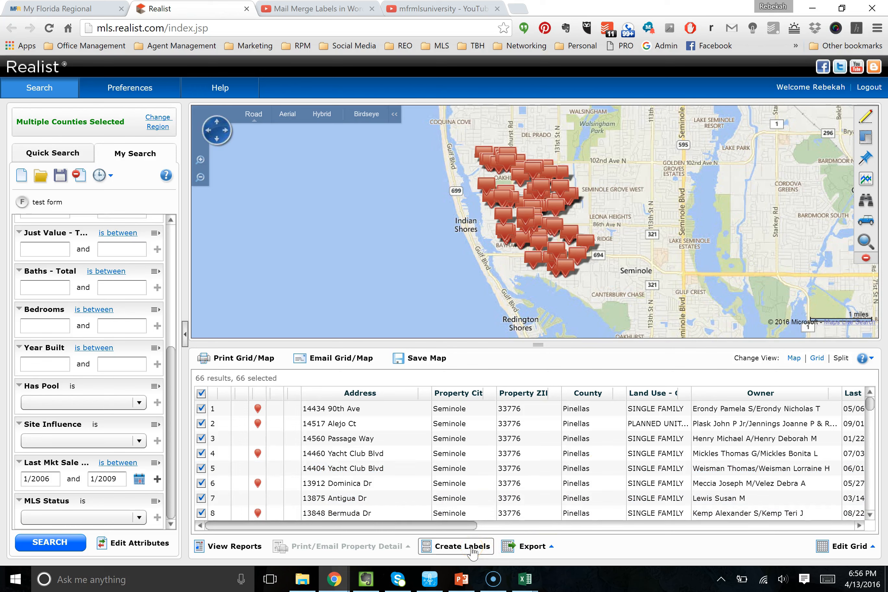
{"action": "left_click", "coordinate": [618, 543]}
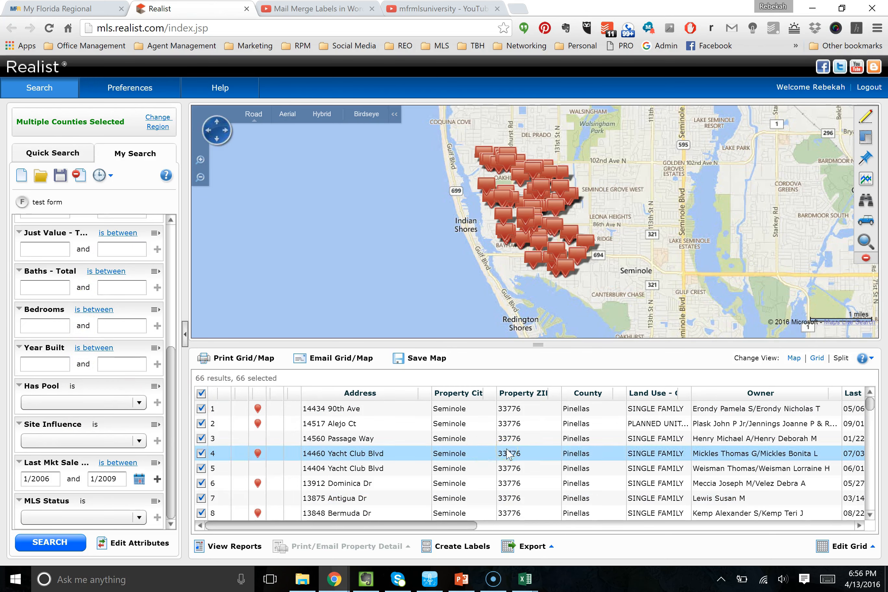
{"action": "left_click", "coordinate": [531, 553]}
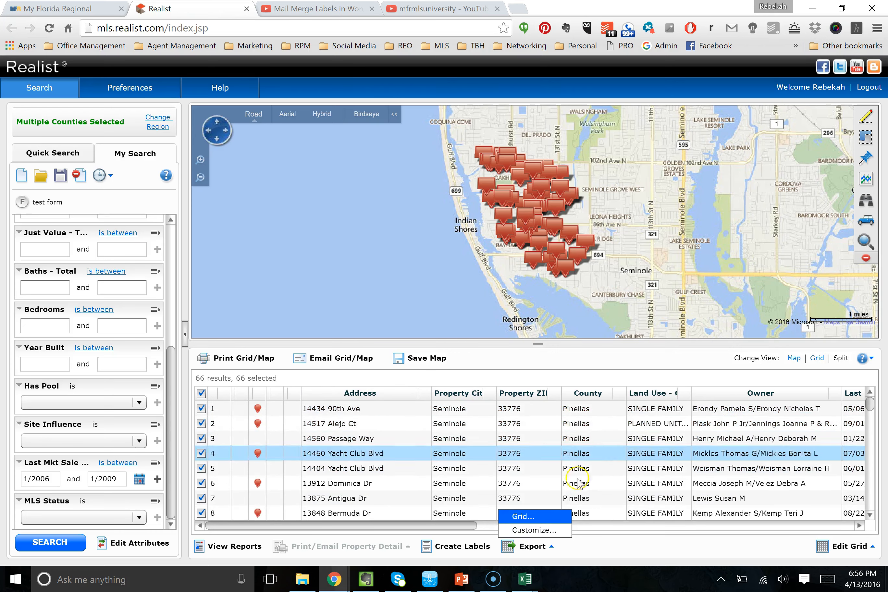
{"action": "left_click", "coordinate": [521, 530]}
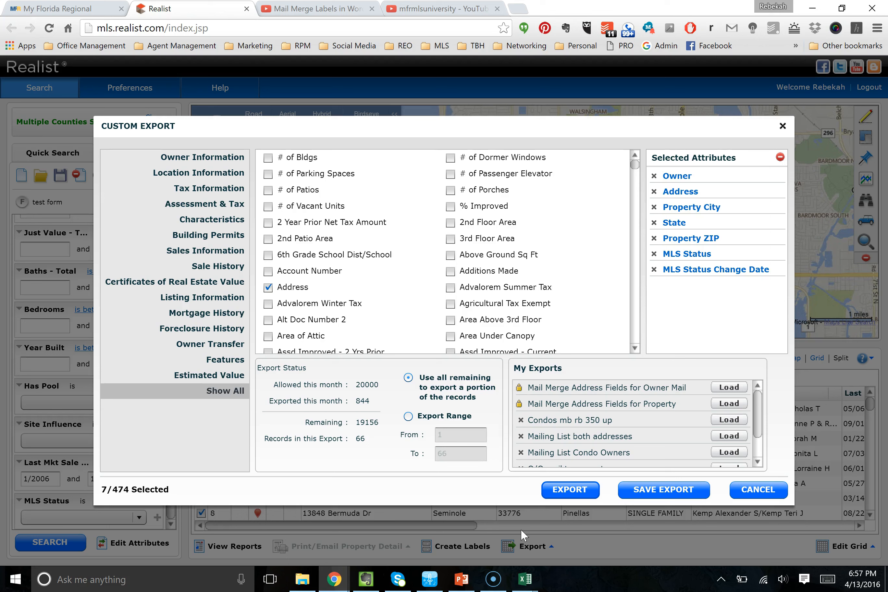
Load the saved exports Tenant mail to property and O/O mail to property in turn to compare their selected attributes.
{"action": "left_click", "coordinate": [758, 450]}
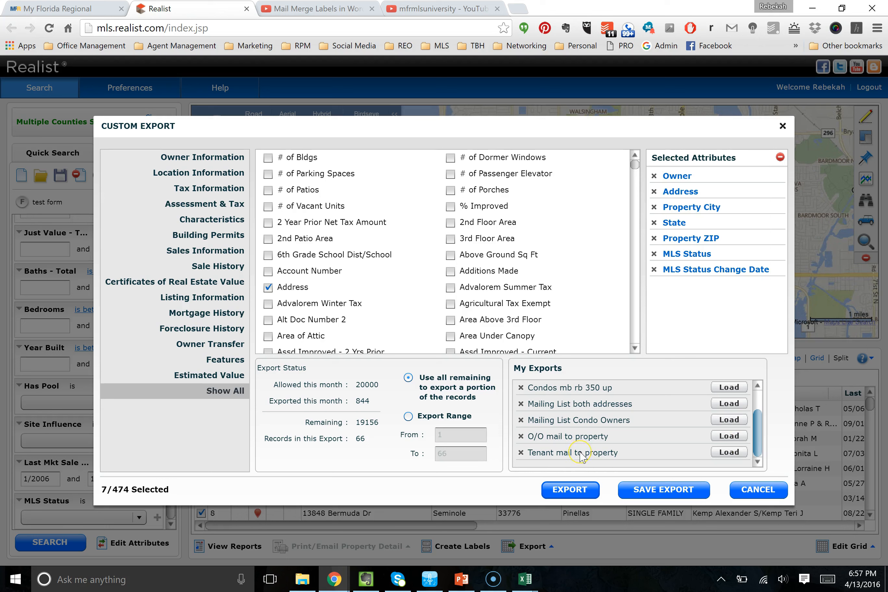
{"action": "left_click", "coordinate": [724, 452]}
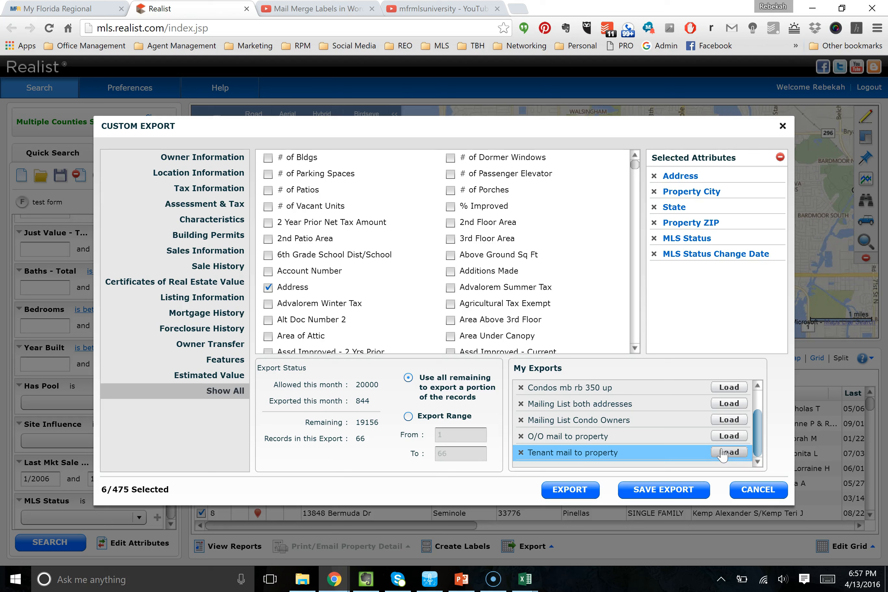
{"action": "left_click", "coordinate": [687, 178]}
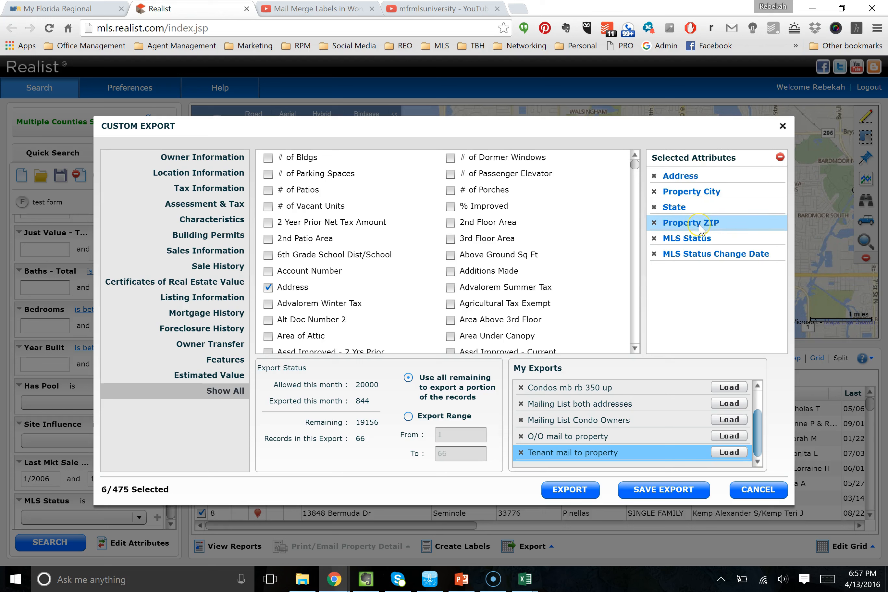
{"action": "left_click", "coordinate": [698, 279]}
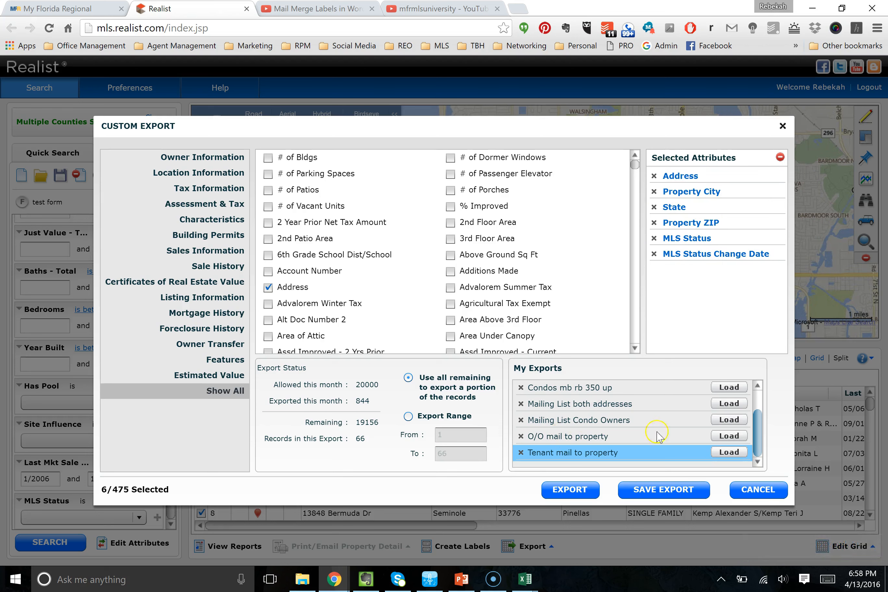
{"action": "left_click", "coordinate": [738, 436]}
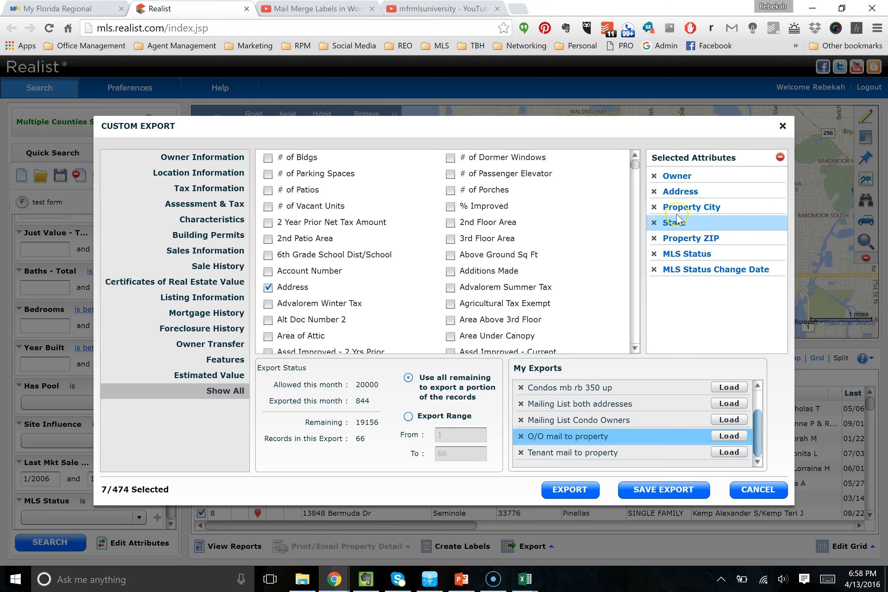
{"action": "left_click", "coordinate": [677, 183]}
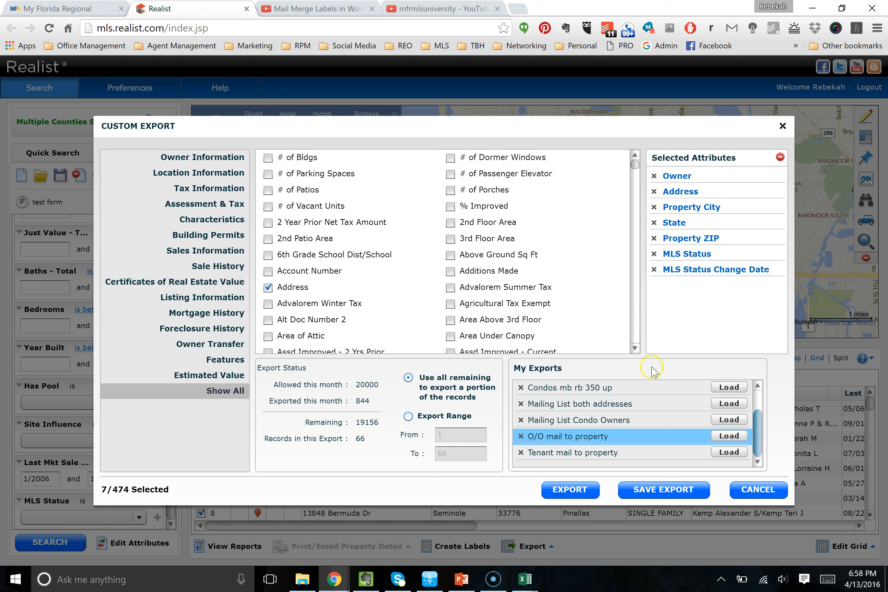
Load the saved export Mailing List Condo Owners and review its mailing address attributes.
{"action": "left_click", "coordinate": [725, 421]}
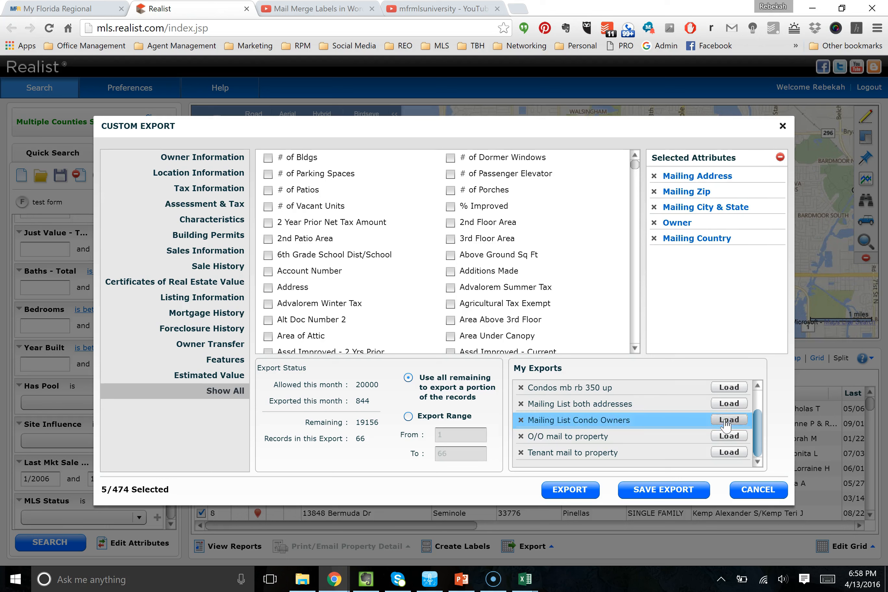
{"action": "left_click", "coordinate": [720, 216]}
{"action": "left_click", "coordinate": [698, 239]}
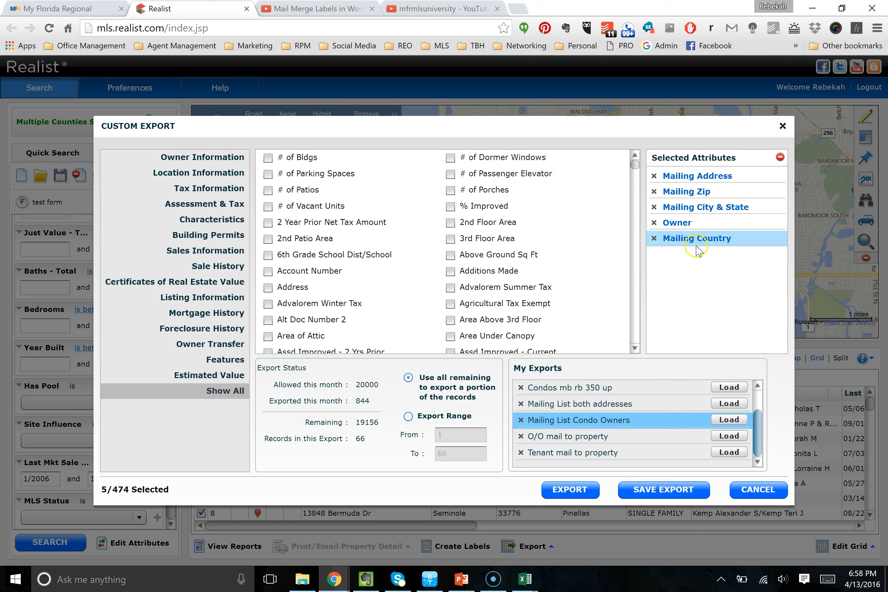
{"action": "left_click", "coordinate": [682, 318]}
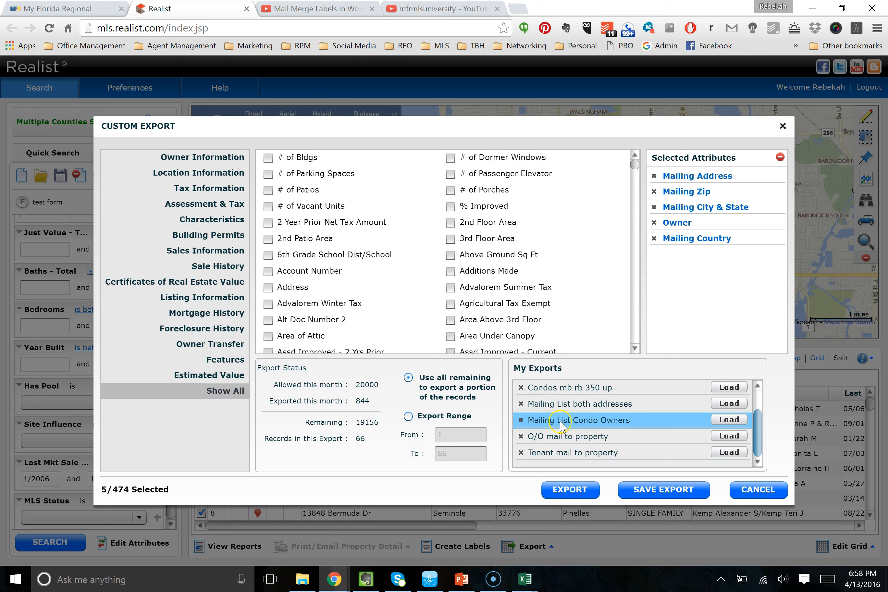
{"action": "left_click", "coordinate": [452, 245]}
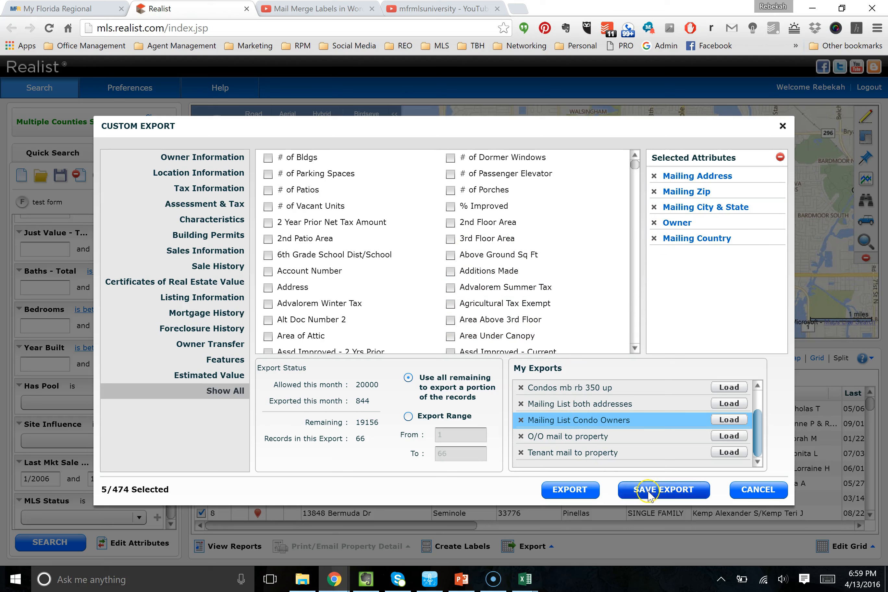
Export the records using the saved O/O mail to property export and open the downloaded CSV file in Excel.
{"action": "left_click", "coordinate": [728, 437]}
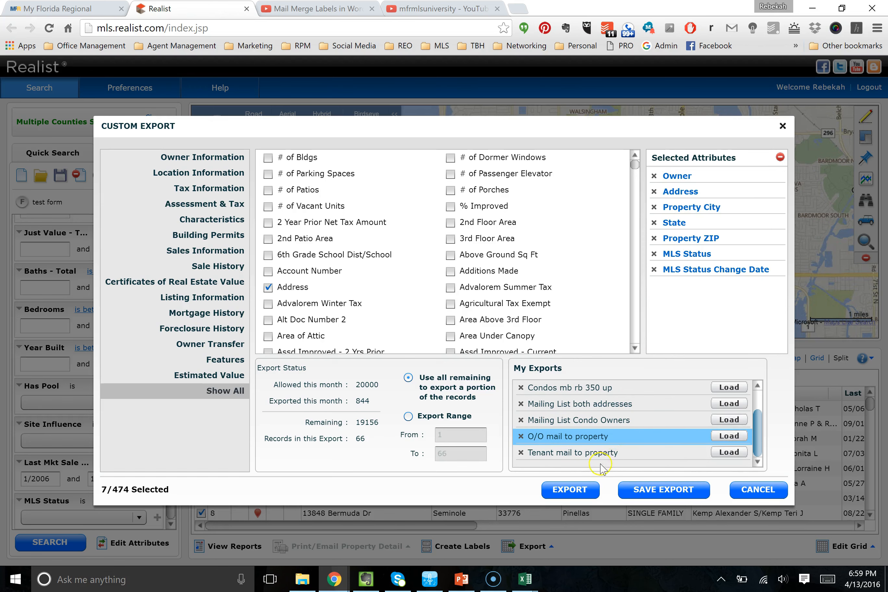
{"action": "left_click", "coordinate": [569, 489]}
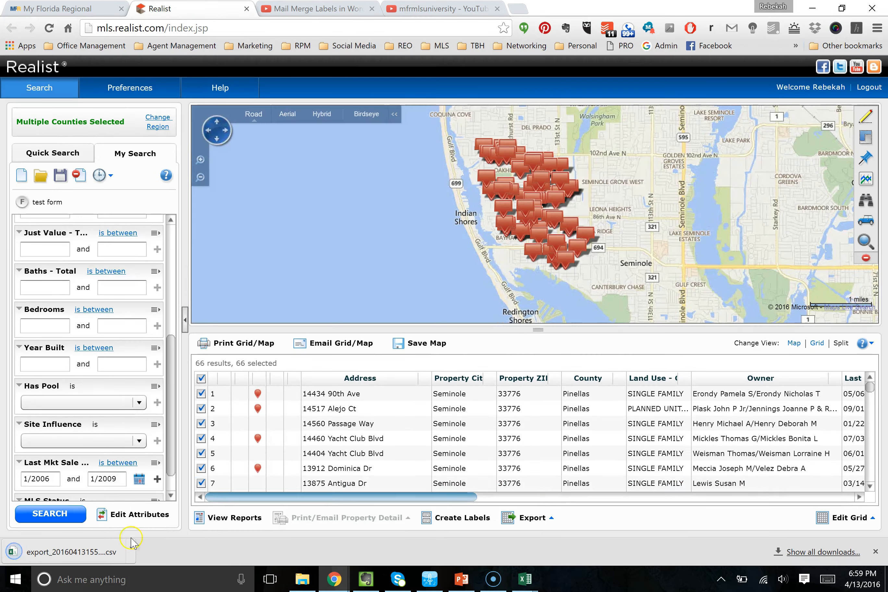
{"action": "left_click", "coordinate": [90, 551]}
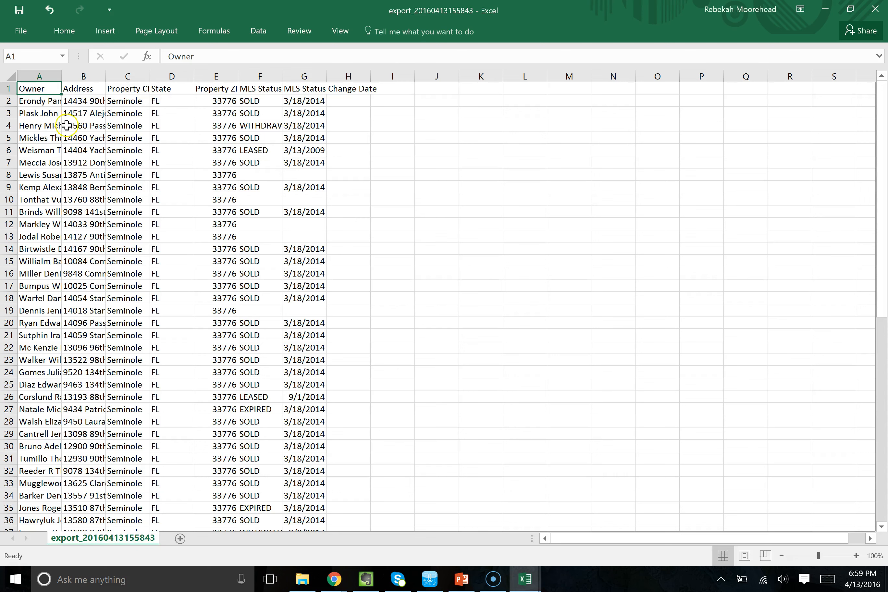
Widen the Owner column and delete the MLS Status and MLS Status Change Date columns from the exported sheet.
{"action": "left_click_drag", "start_coordinate": [63, 77], "coordinate": [109, 92]}
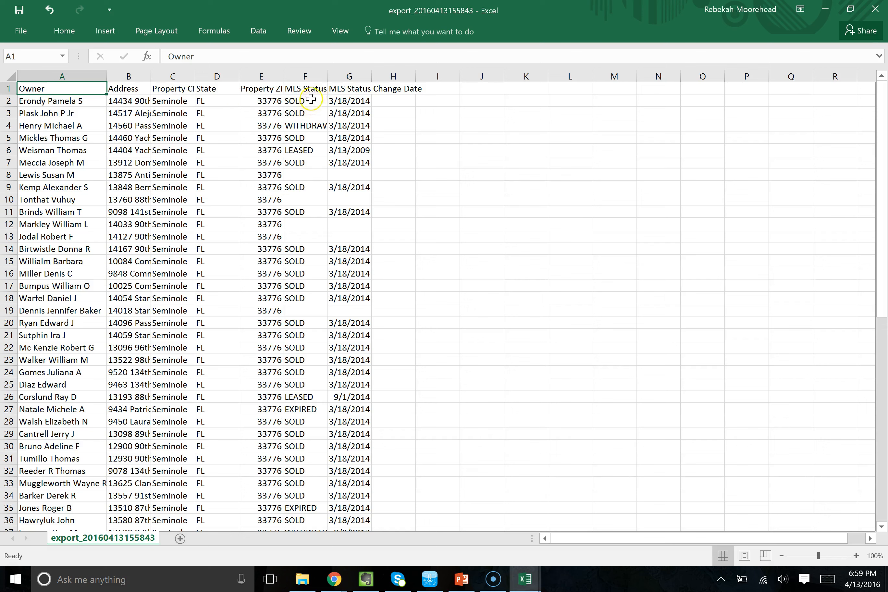
{"action": "left_click_drag", "start_coordinate": [309, 74], "coordinate": [350, 76]}
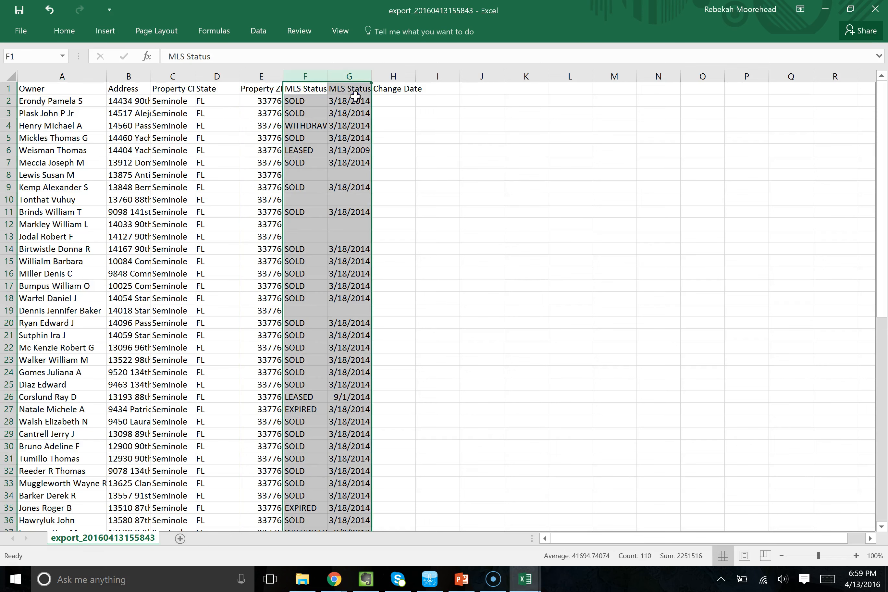
{"action": "right_click", "coordinate": [355, 77]}
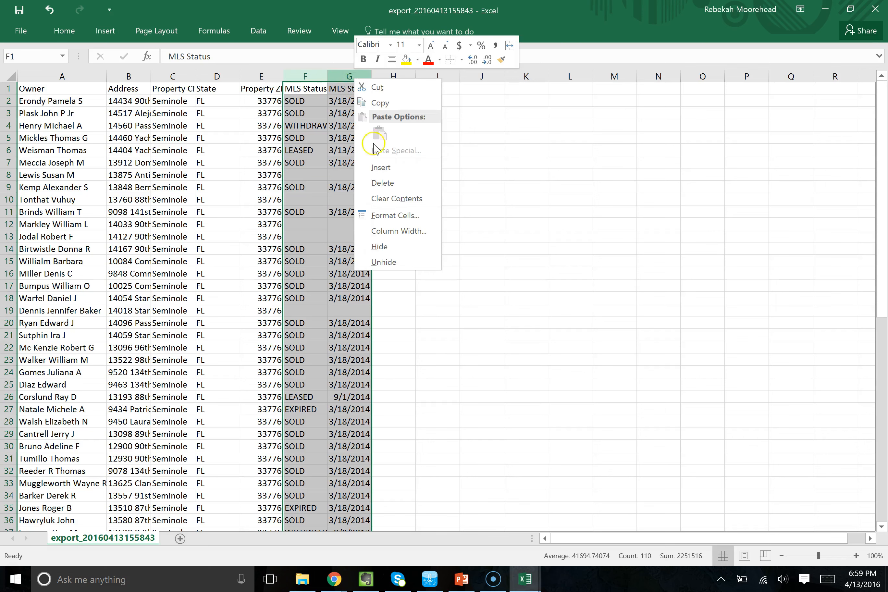
{"action": "left_click", "coordinate": [383, 184]}
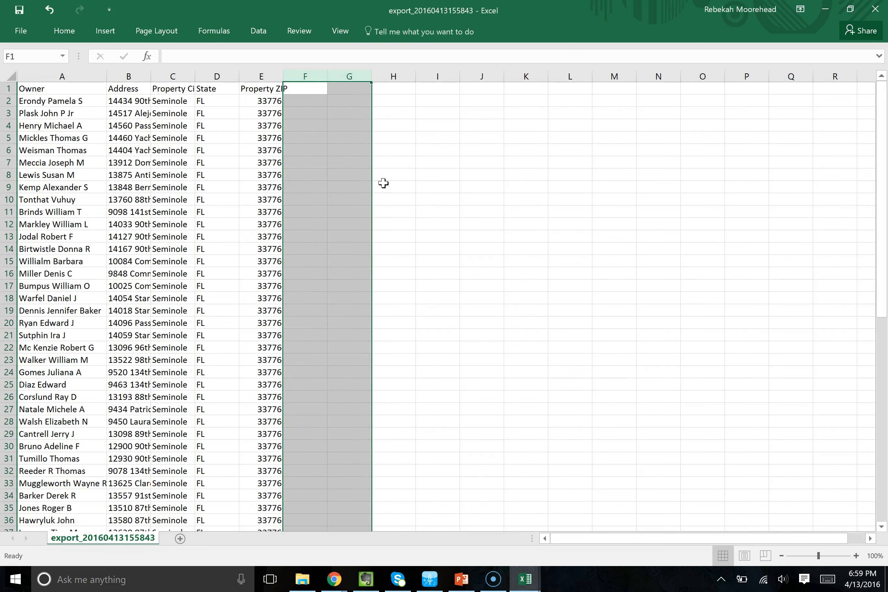
{"action": "left_click", "coordinate": [384, 184]}
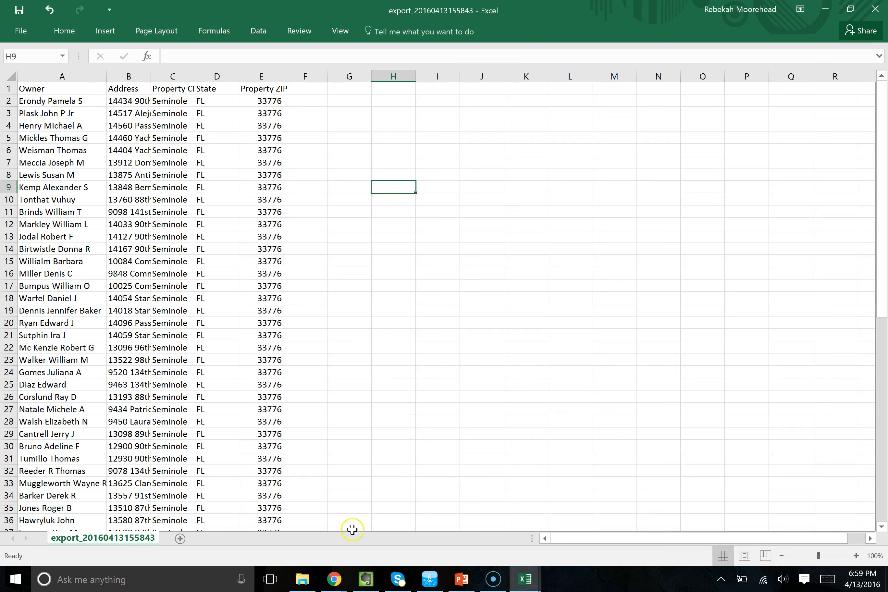
Switch to Chrome, view the YouTube page on mail merge labels in Word with the video paused, and return to Realist.
{"action": "left_click", "coordinate": [333, 579]}
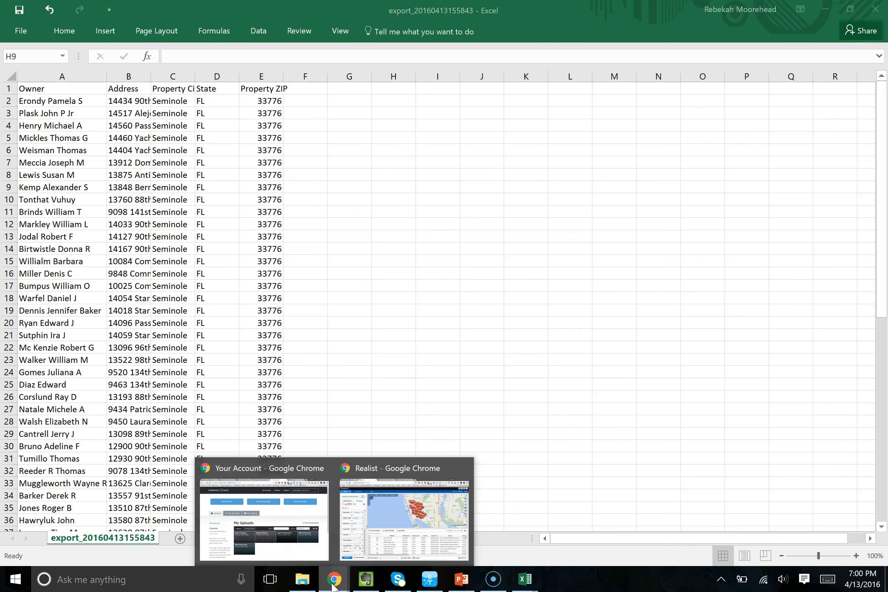
{"action": "left_click", "coordinate": [386, 520]}
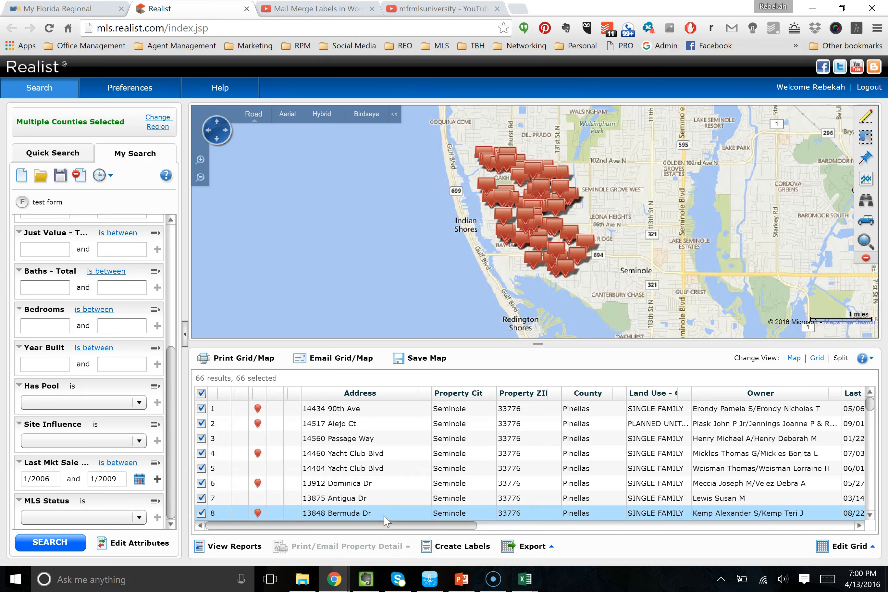
{"action": "left_click", "coordinate": [287, 226]}
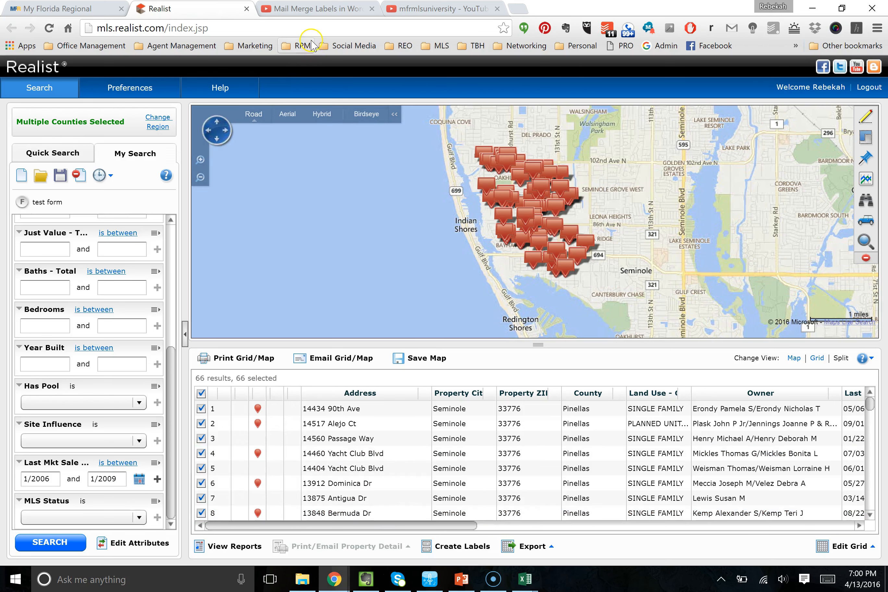
{"action": "left_click", "coordinate": [311, 11]}
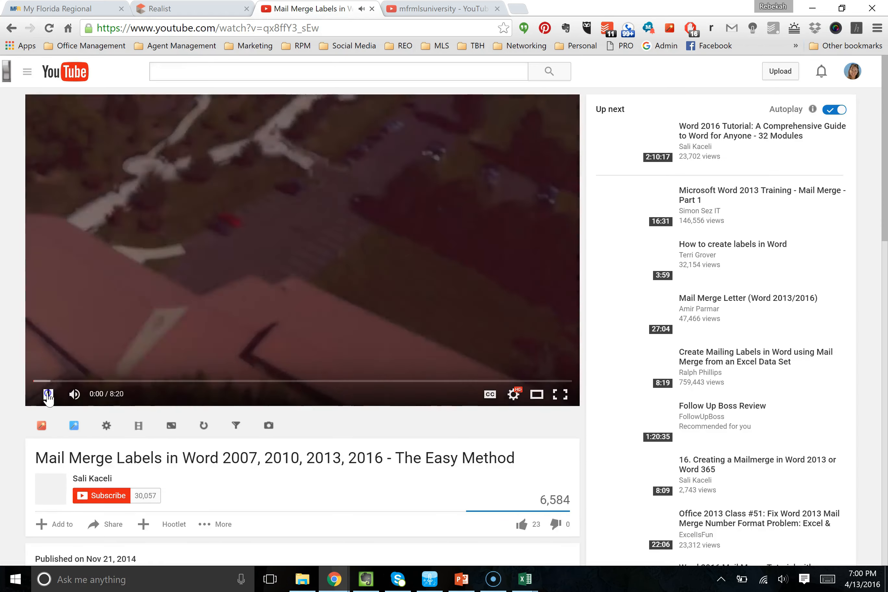
{"action": "left_click", "coordinate": [48, 395]}
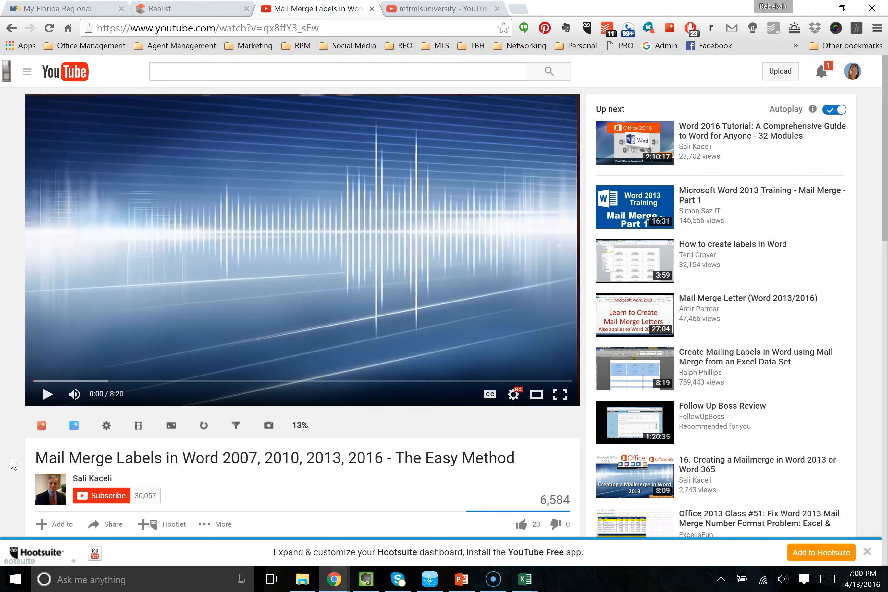
{"action": "left_click", "coordinate": [173, 11]}
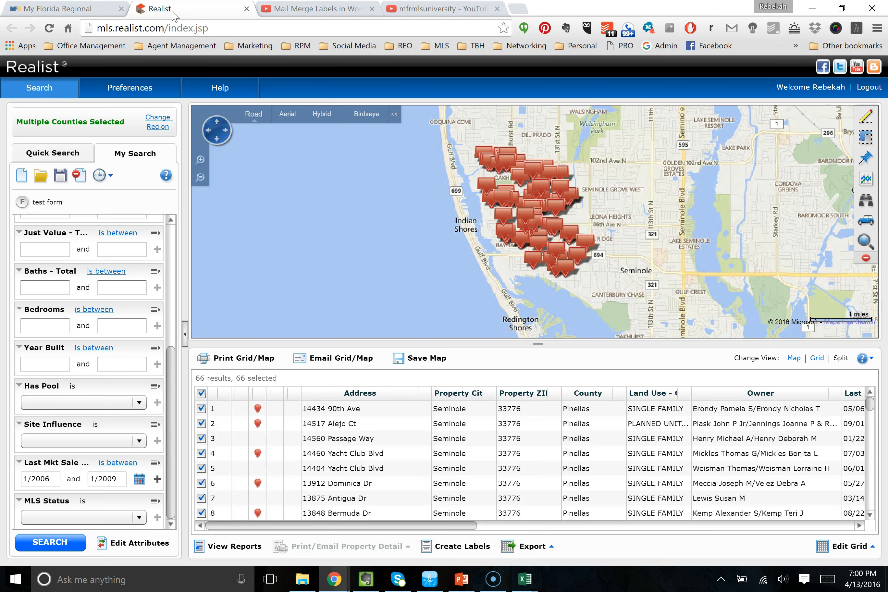